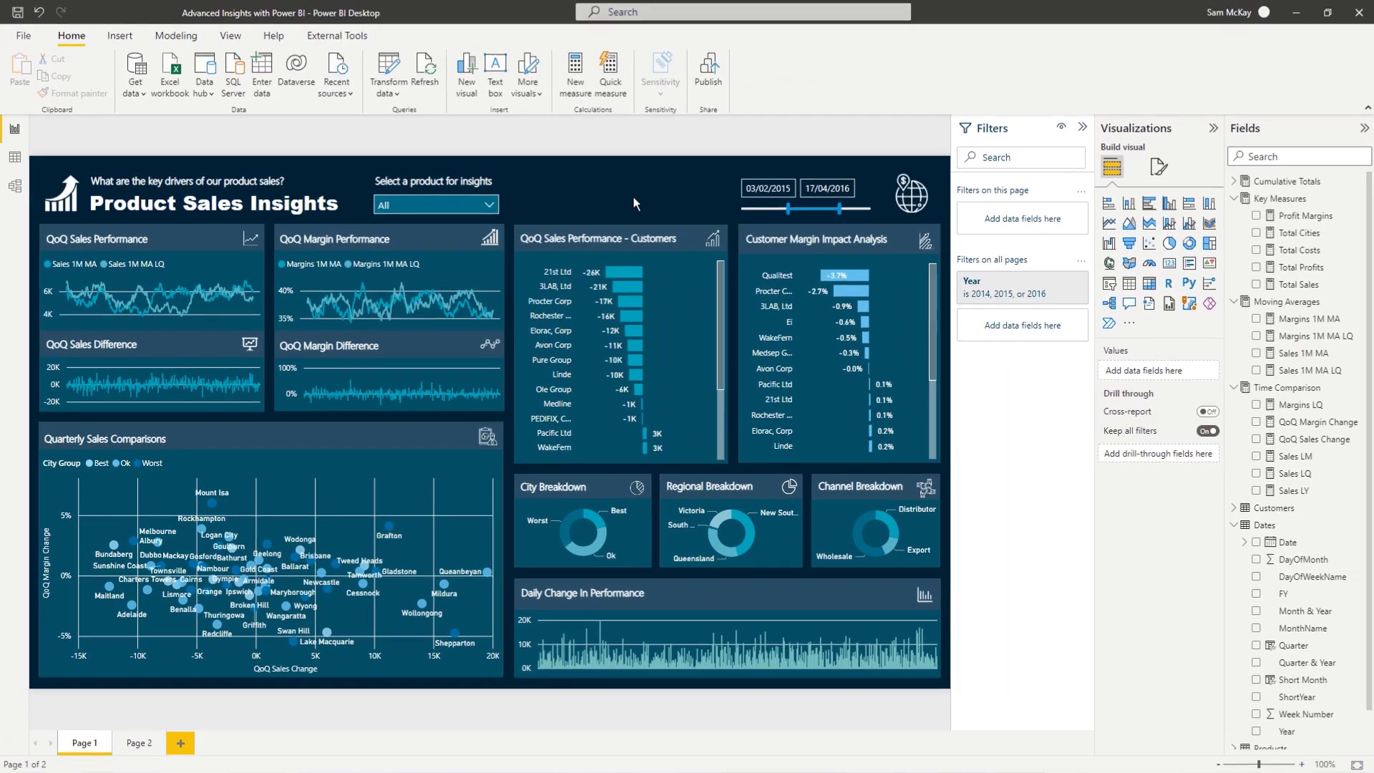
- Inspect the Sales table's Line Total column in data view, then return to Page 2
click(15, 159)
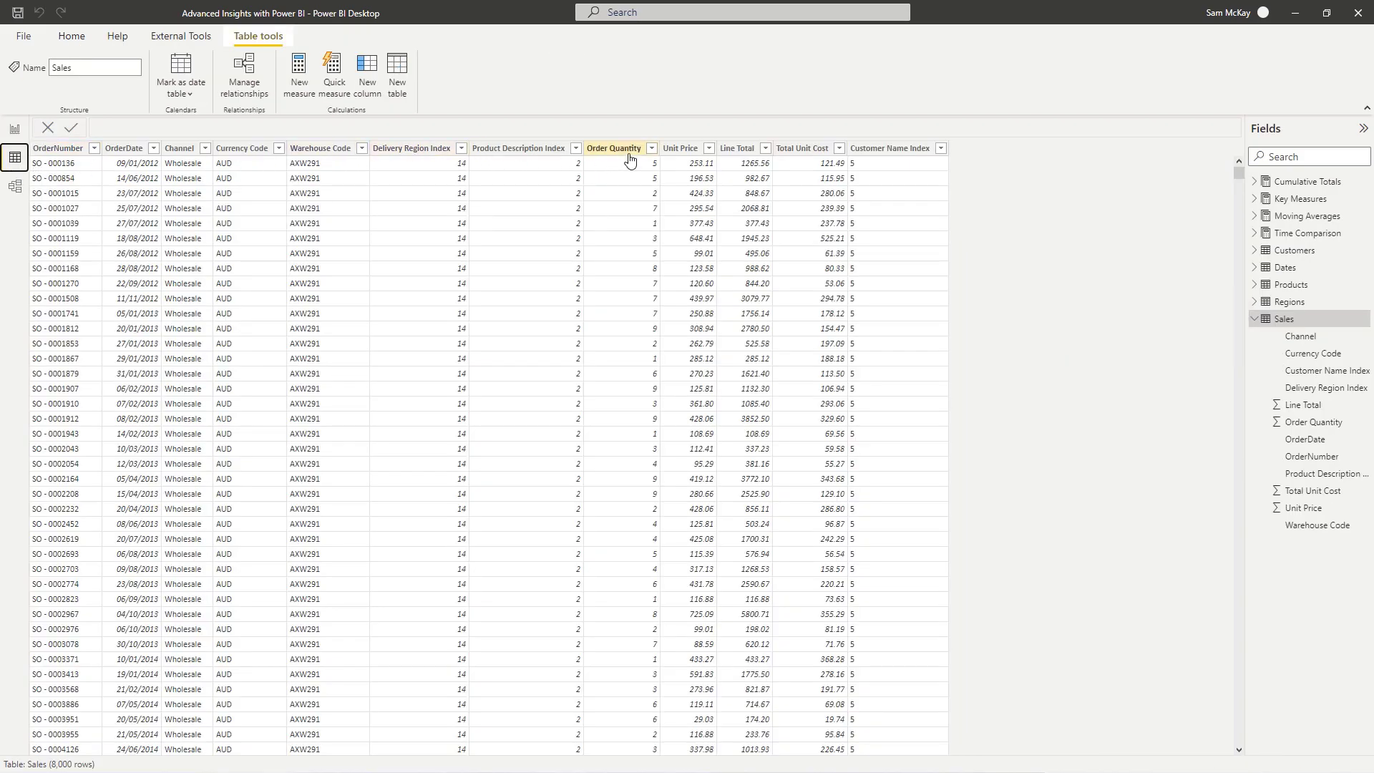
click(746, 152)
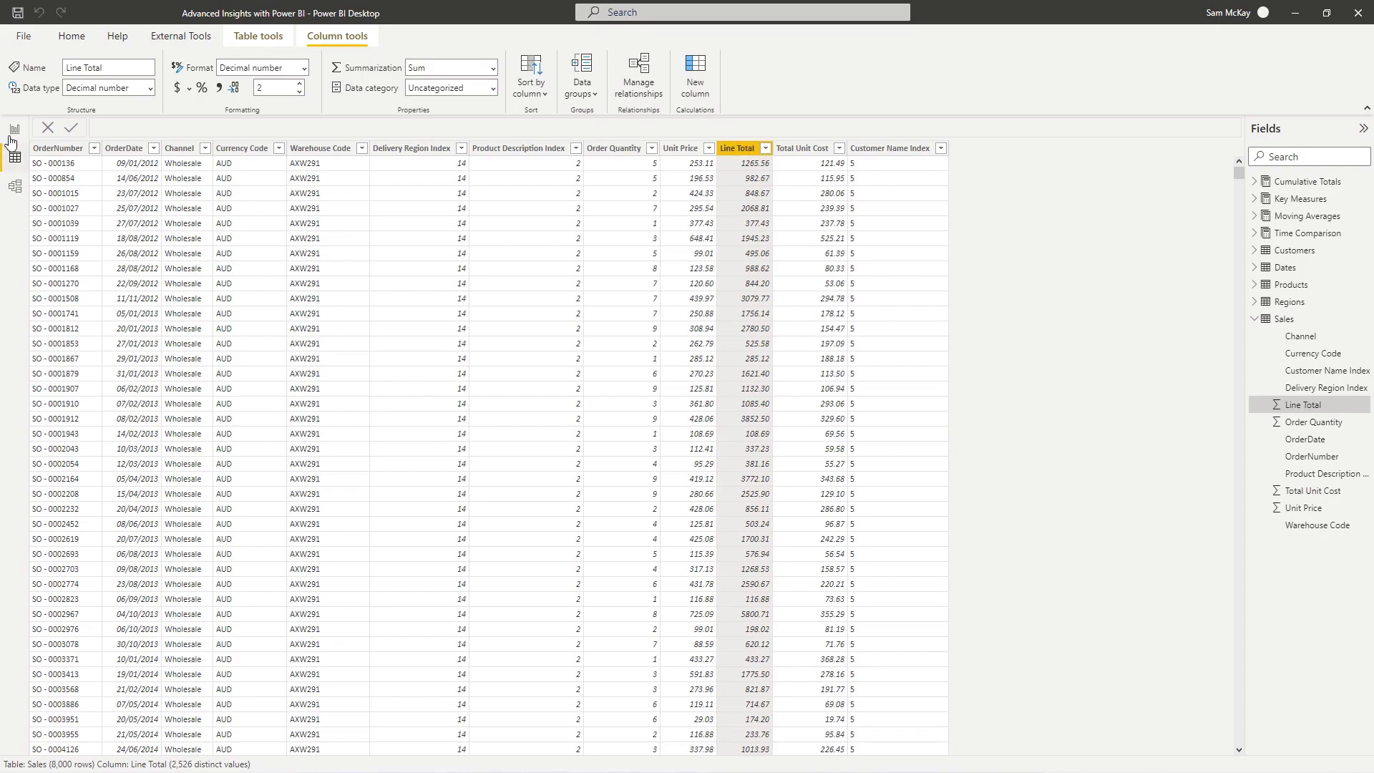
click(14, 130)
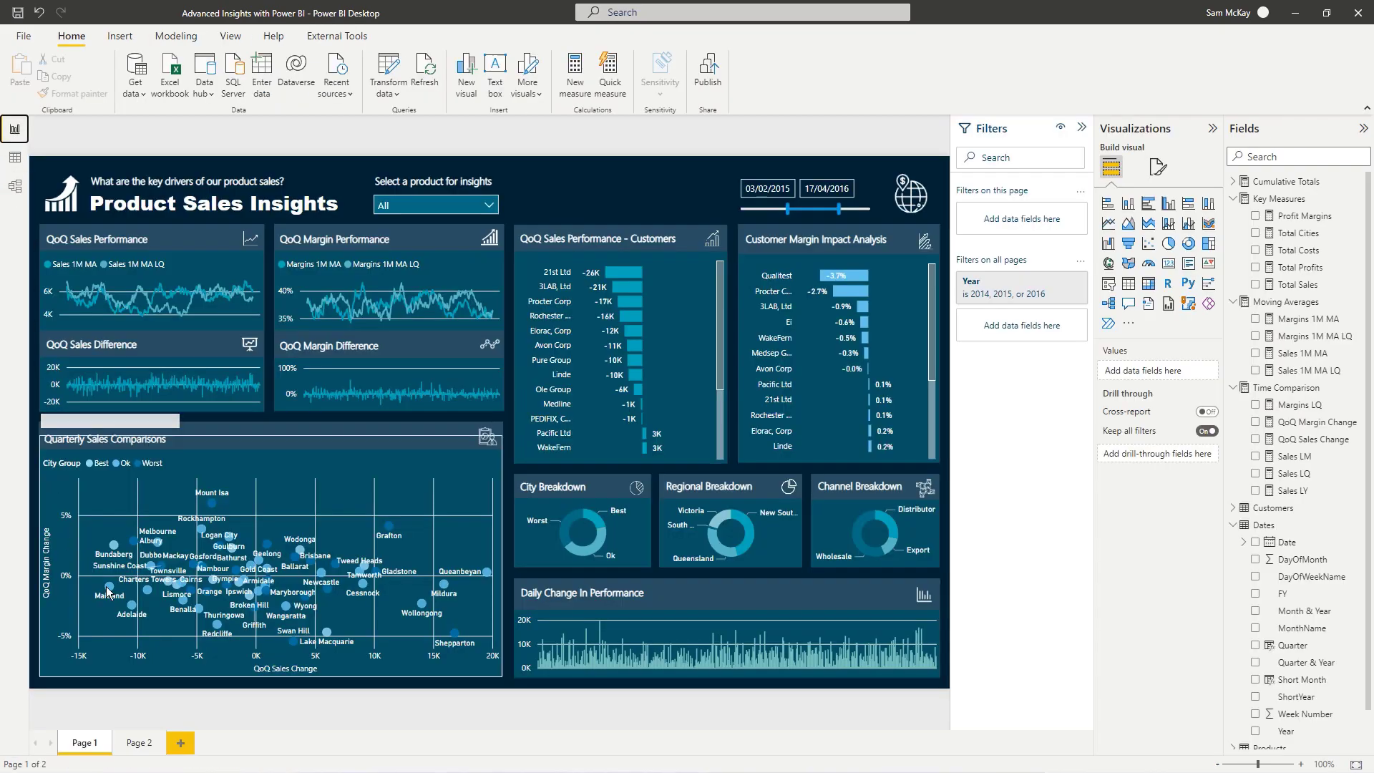
click(140, 742)
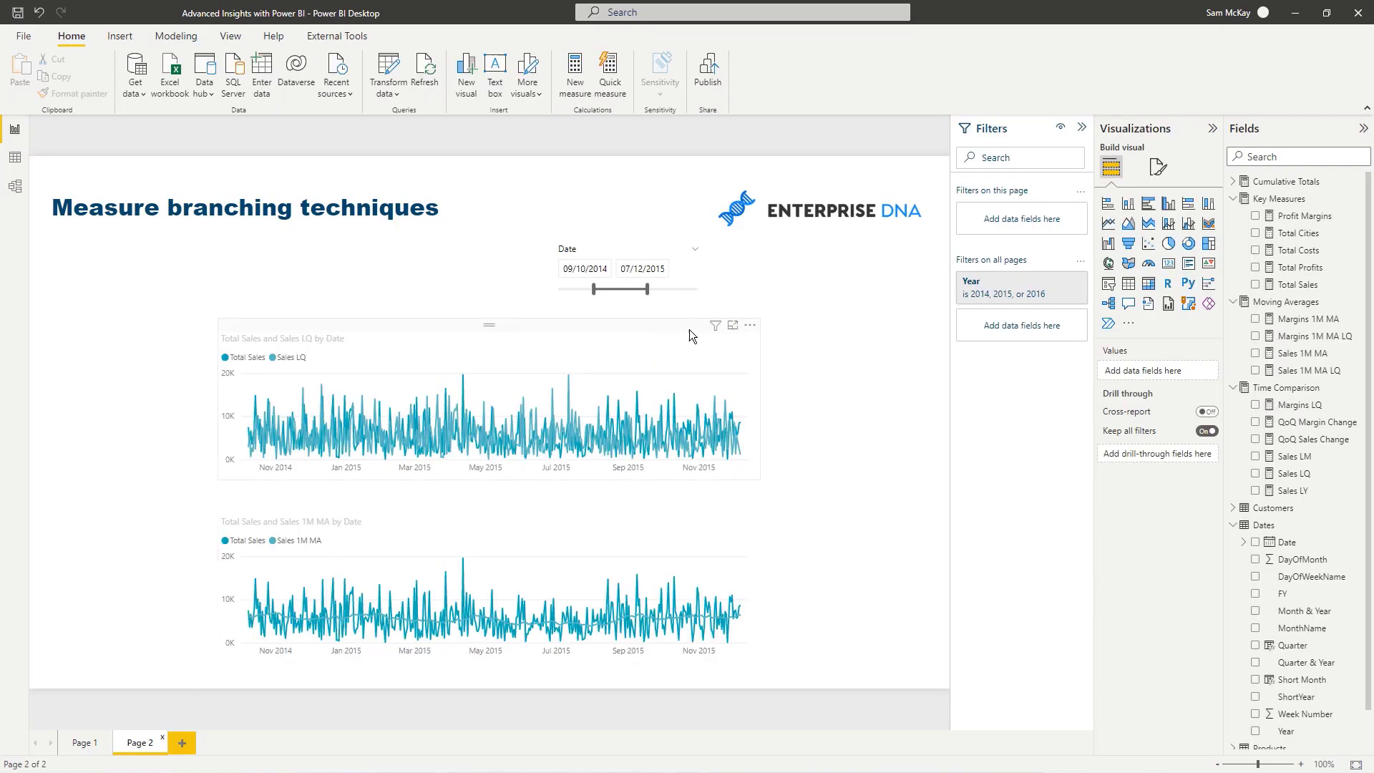
- Delete the Sales LQ and Sales 1M MA line charts and raise the Date slicer beside the title
click(690, 337)
key(Delete)
click(605, 517)
key(Delete)
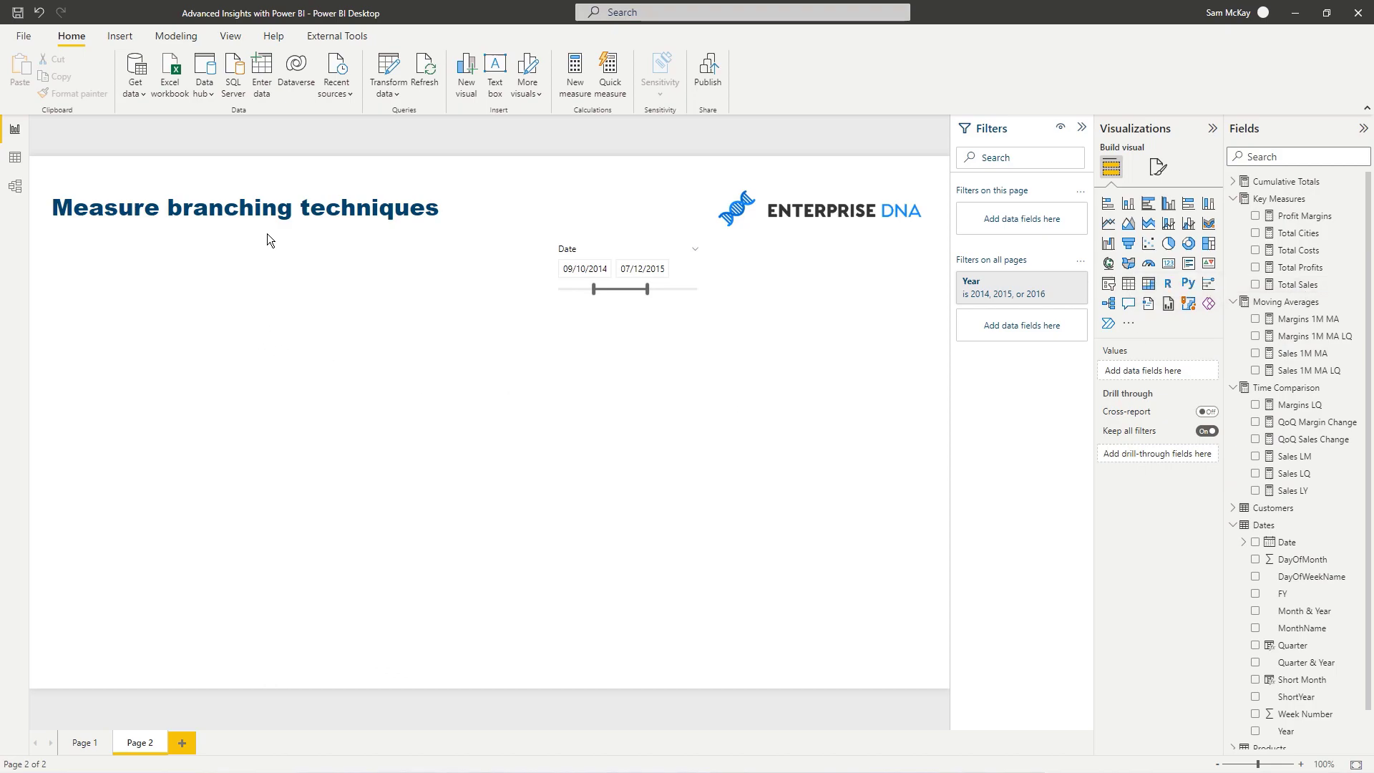
drag(588, 234, 564, 202)
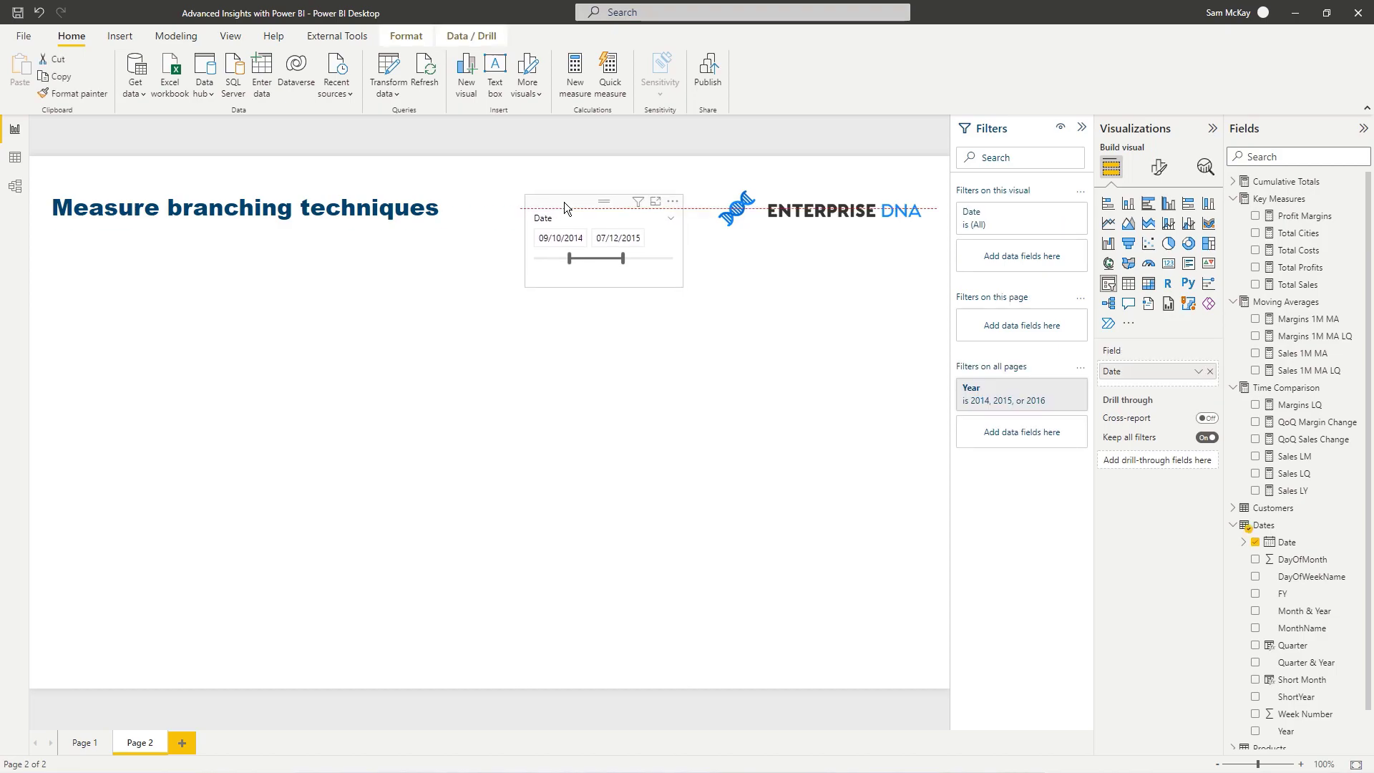
click(801, 363)
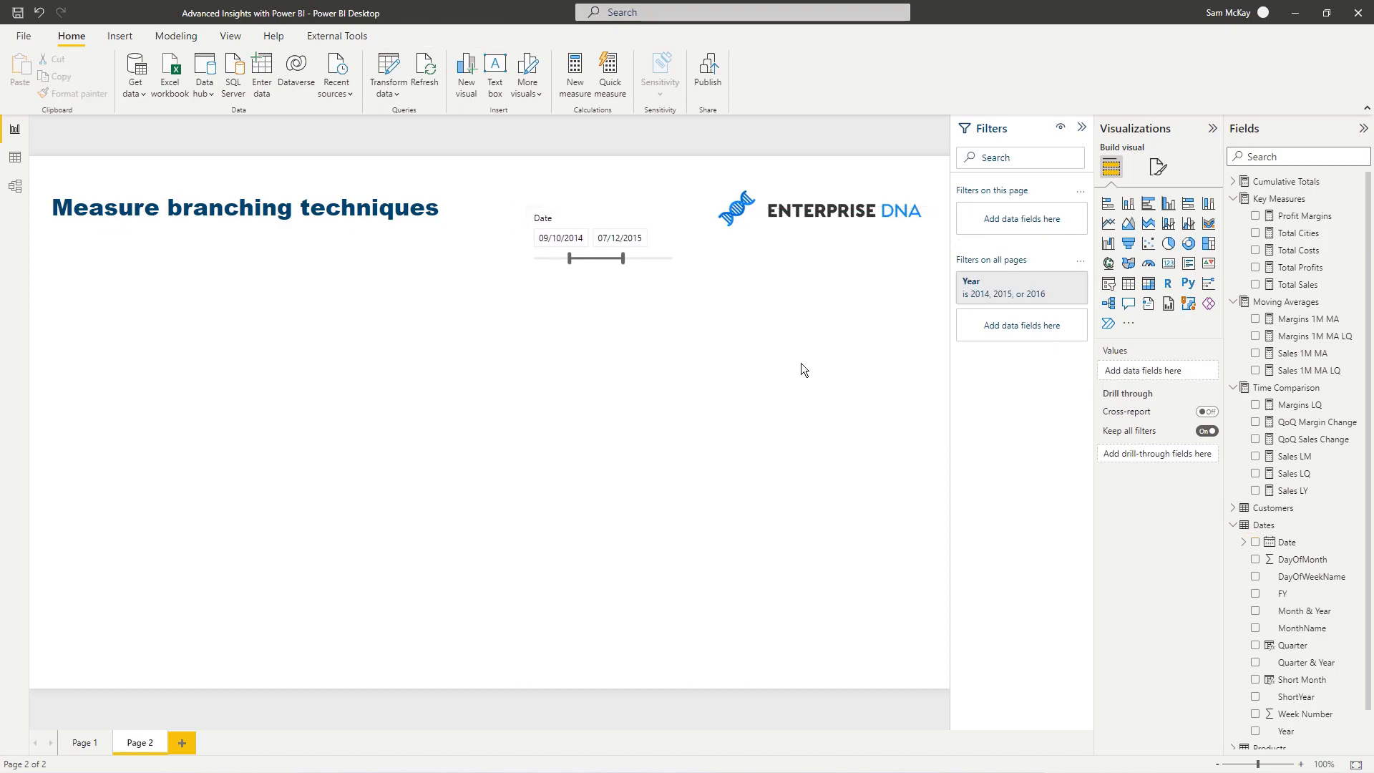
- Review the Total Sales formula and the Total Profits formula built from [Total Sales] and [Total Costs]
click(1298, 285)
drag(279, 126, 85, 129)
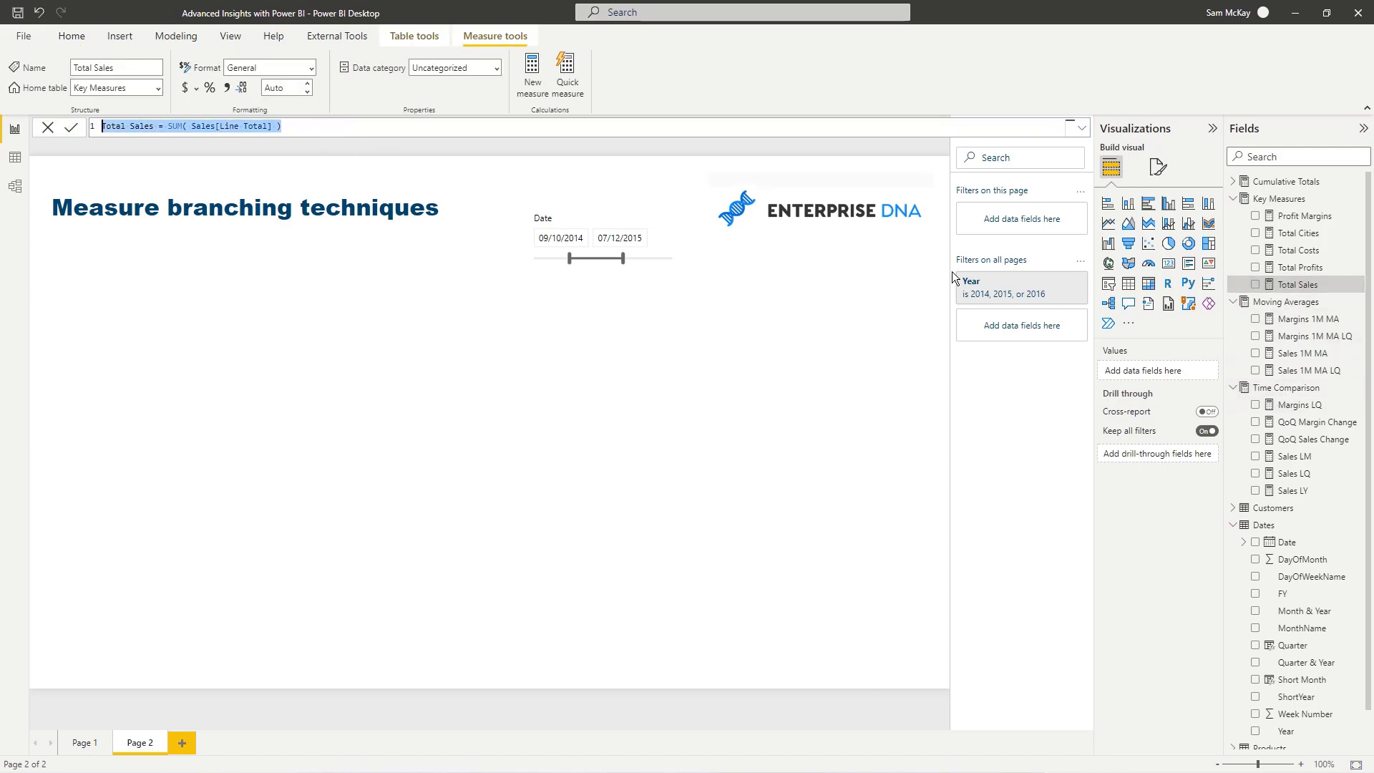
click(1272, 267)
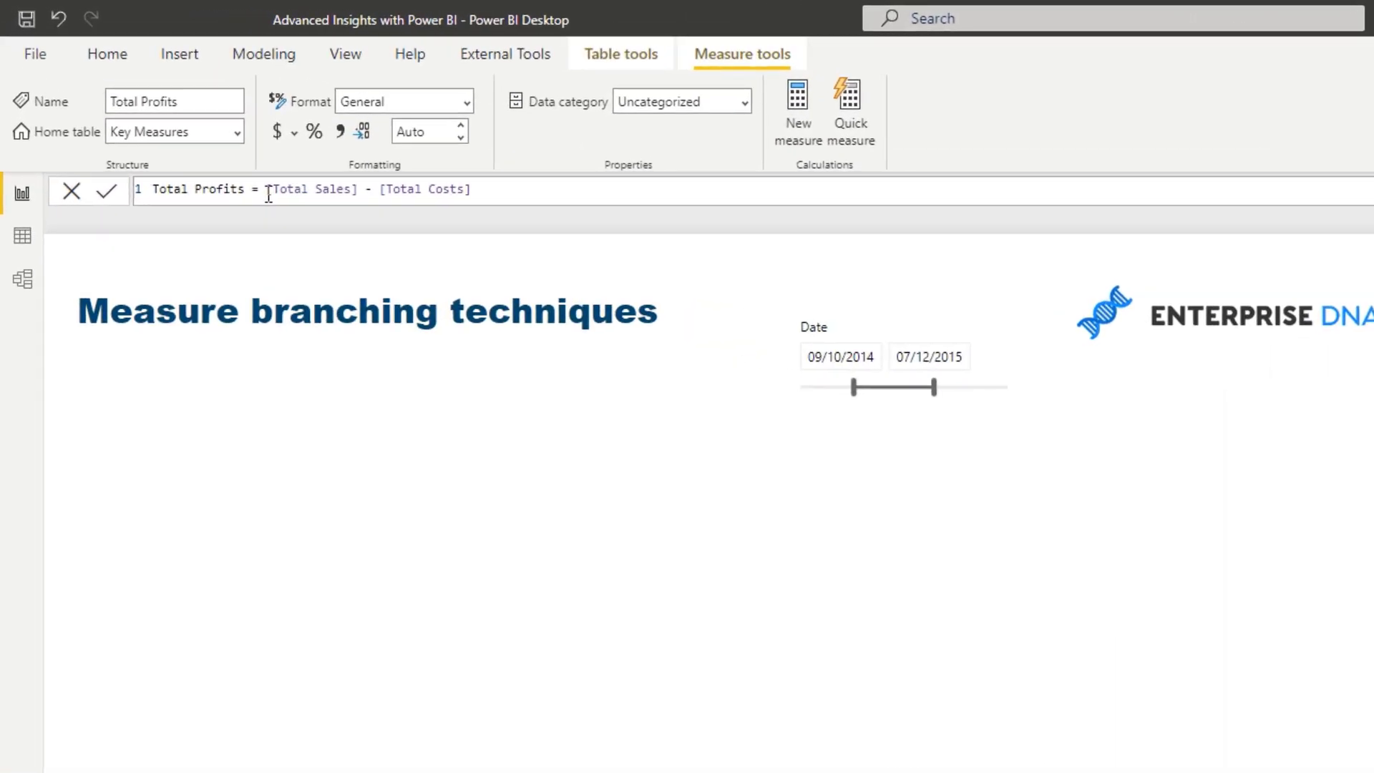
drag(268, 193, 358, 189)
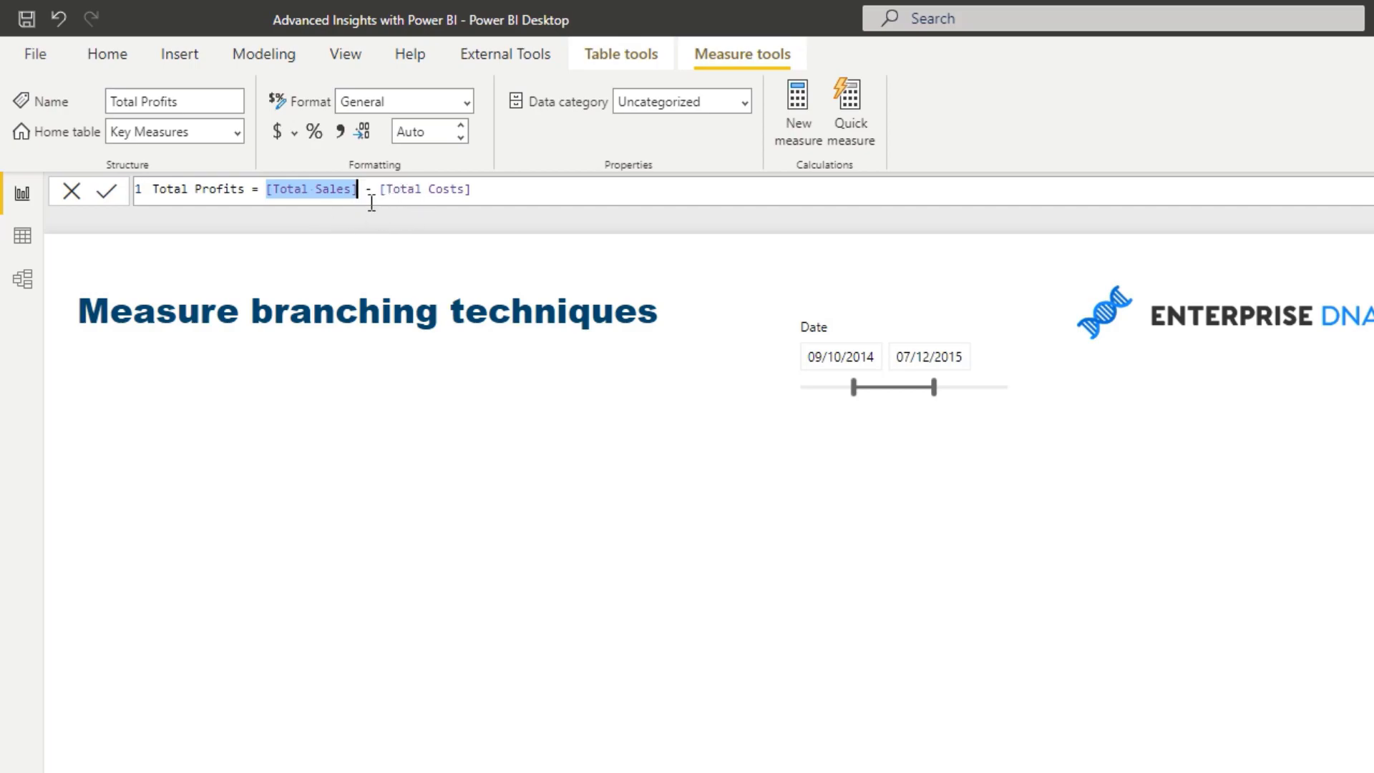
drag(385, 190, 479, 190)
click(489, 191)
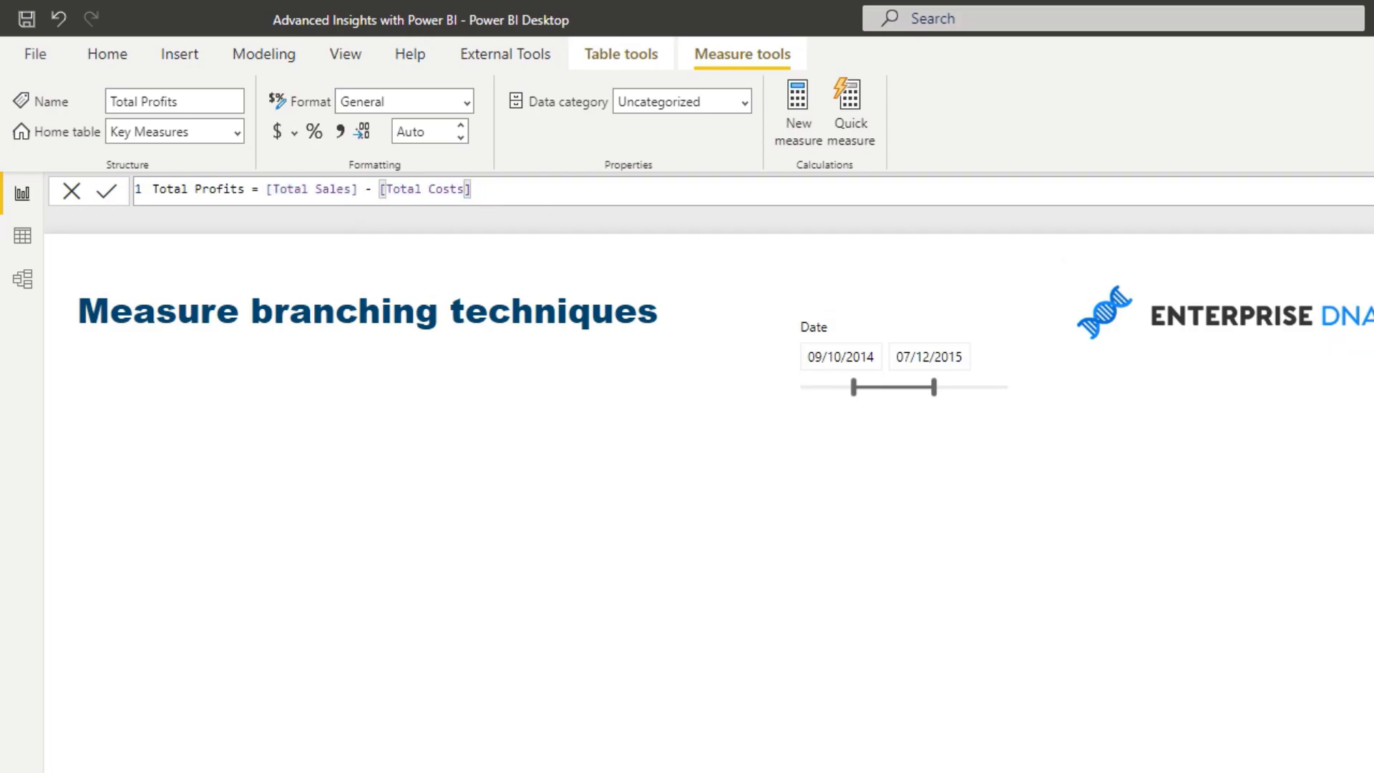
key(Return)
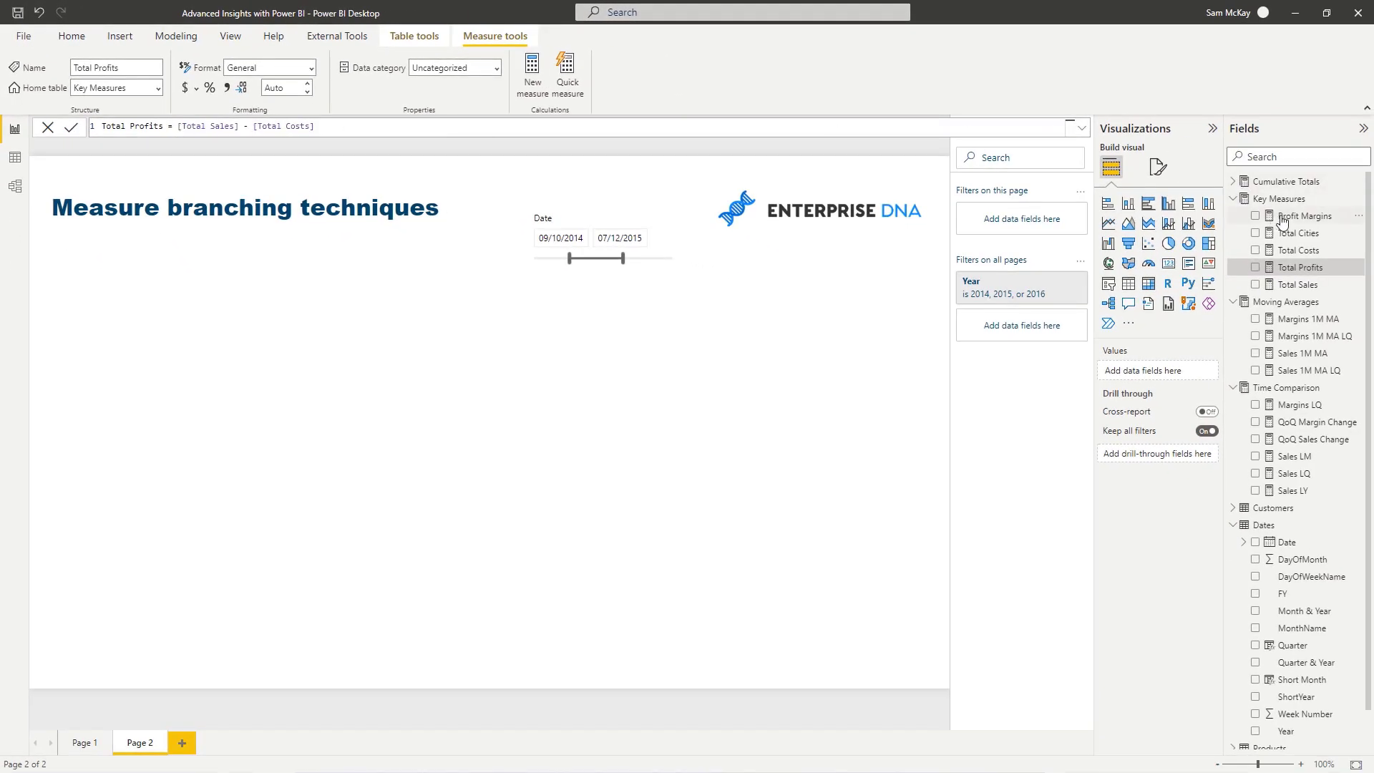
- Examine the Profit Margins formula DIVIDE([Total Profits], [Total Sales], 0)
click(1282, 216)
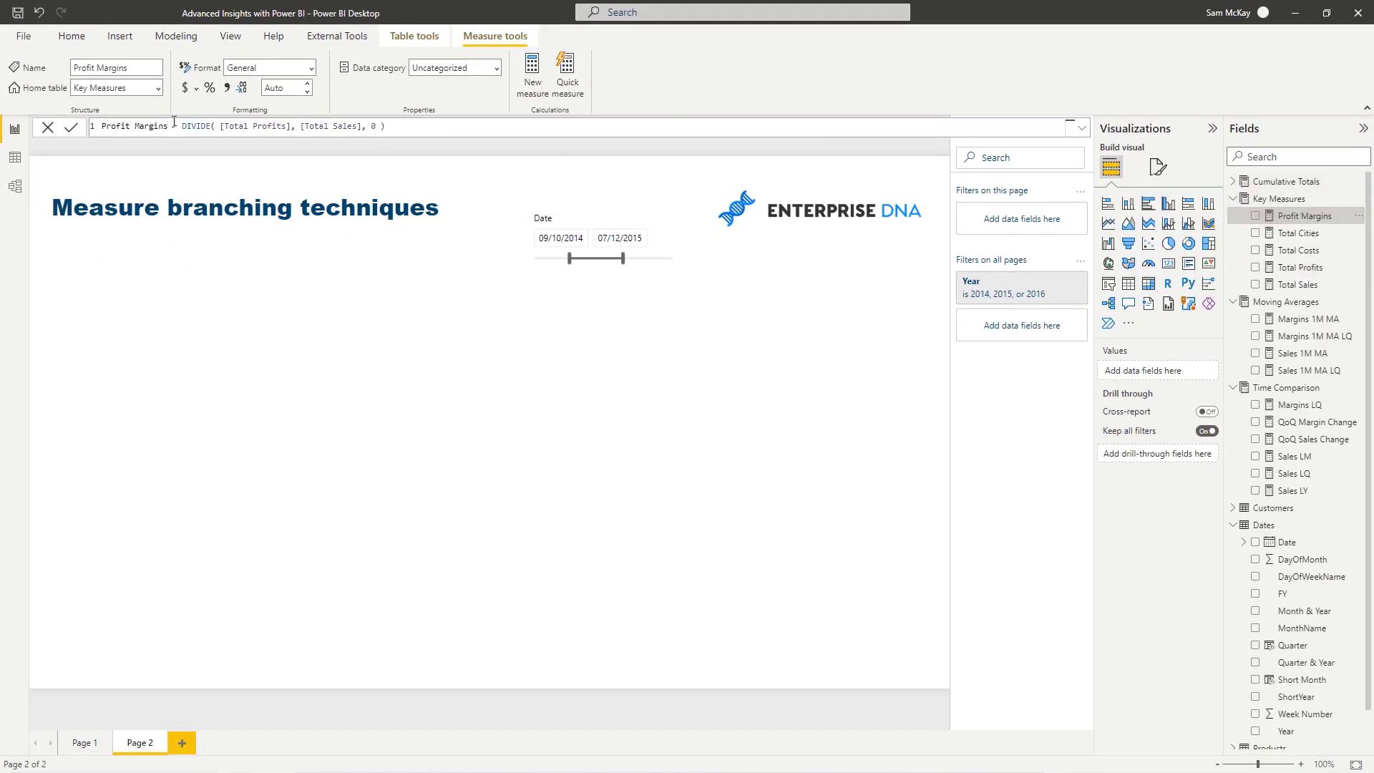
drag(111, 127, 199, 127)
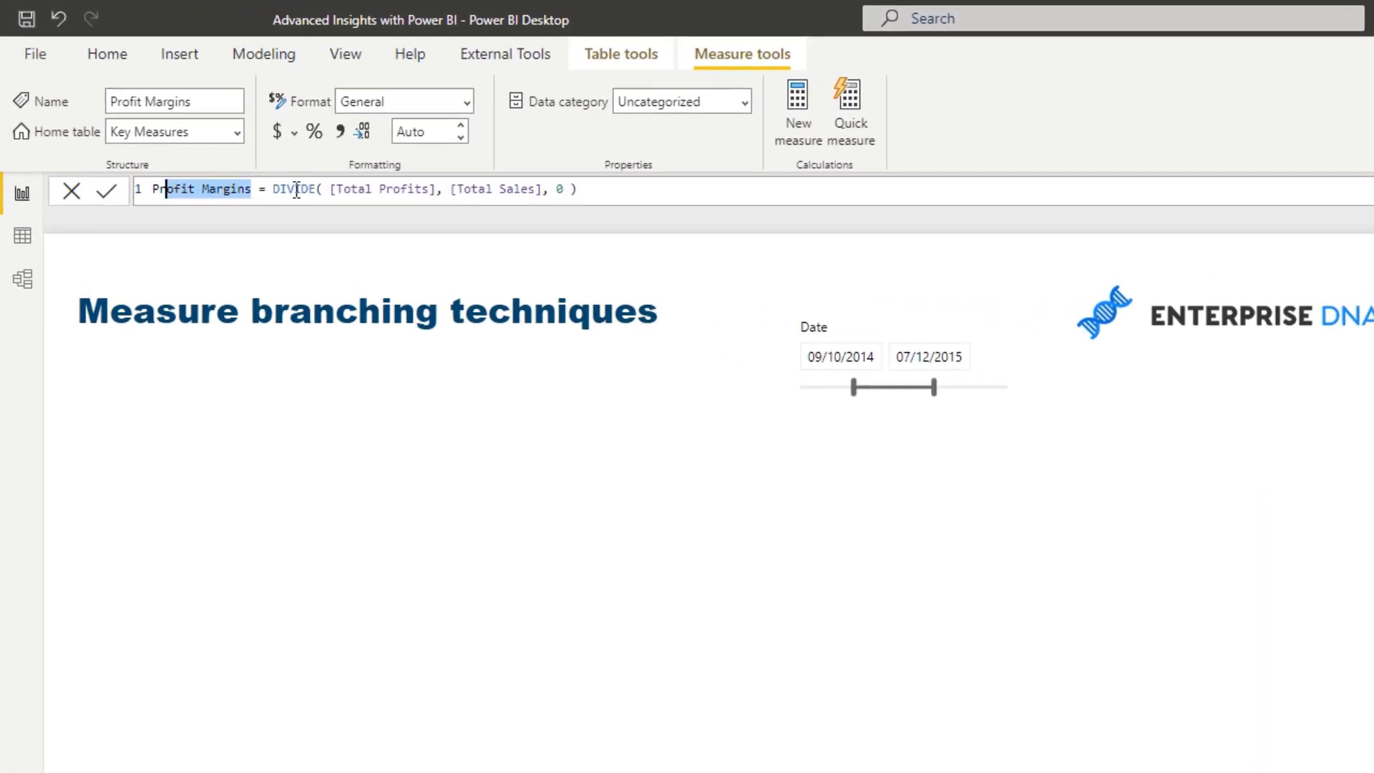
drag(330, 190, 542, 190)
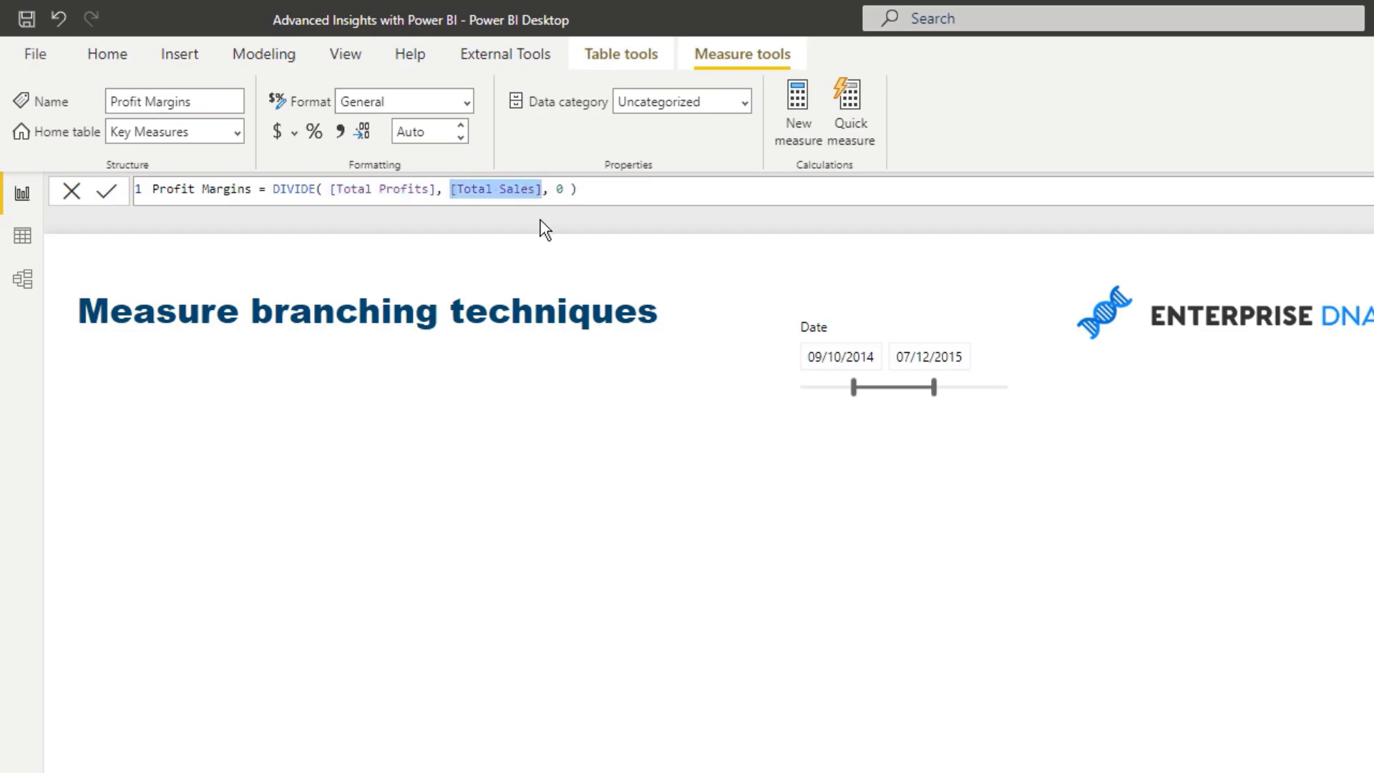
click(571, 189)
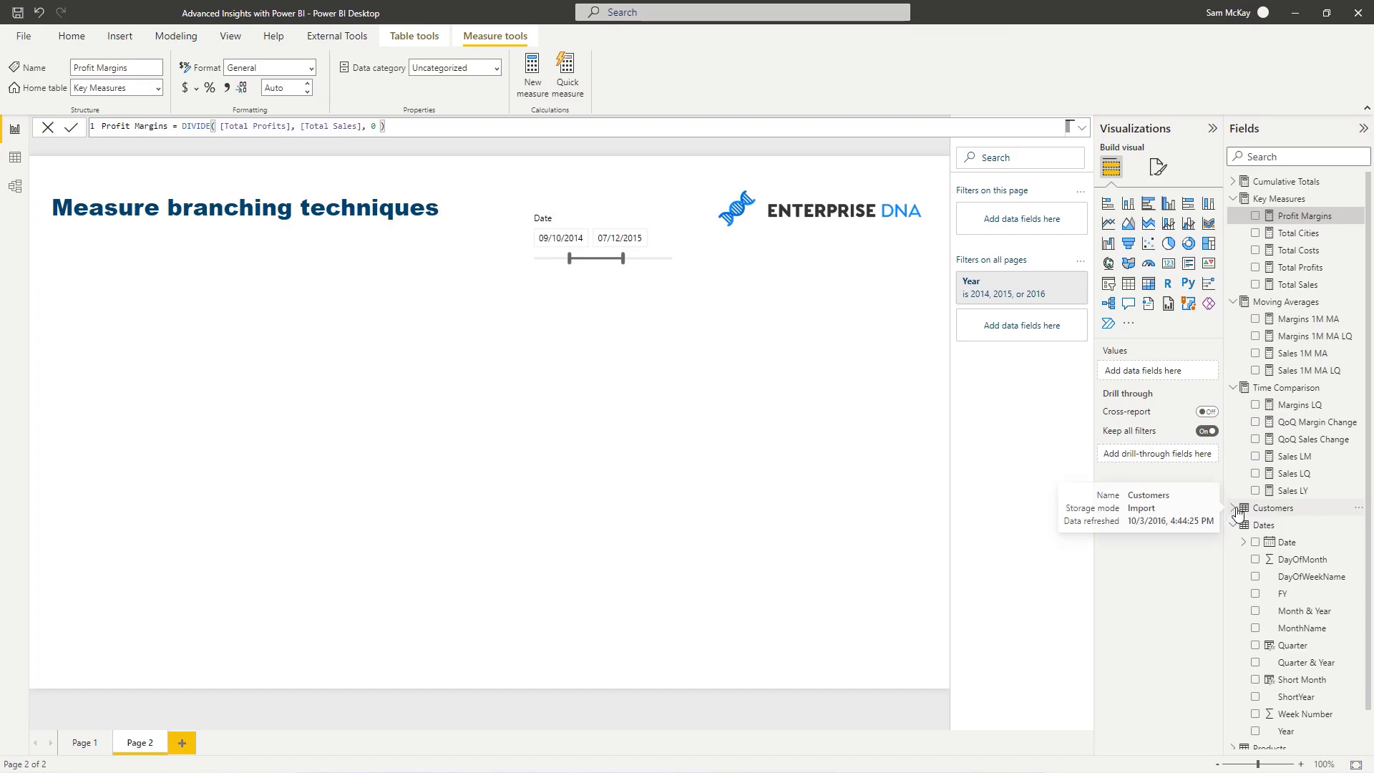
click(1235, 508)
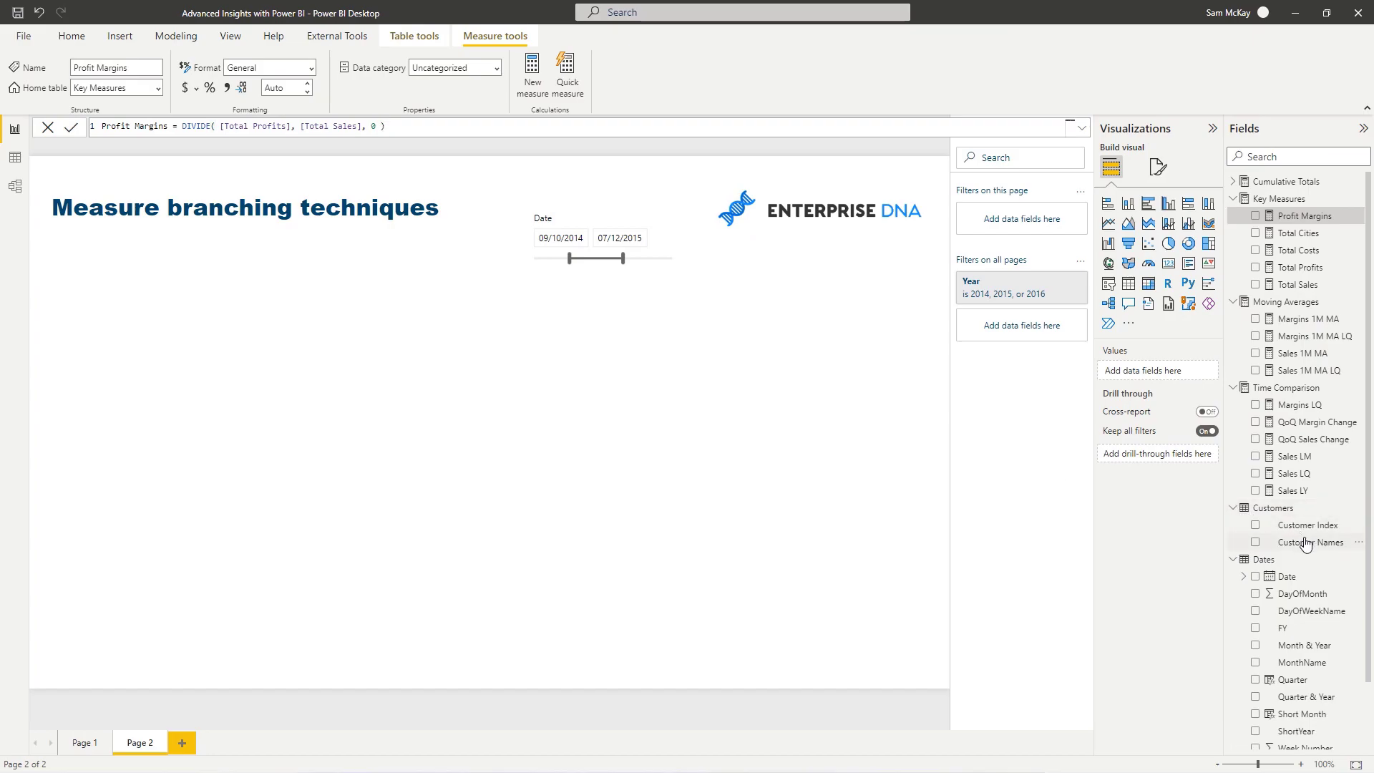
- Add a taller Customer Names table with a Profit Margins column shown as one-decimal percentages
drag(1310, 542, 395, 315)
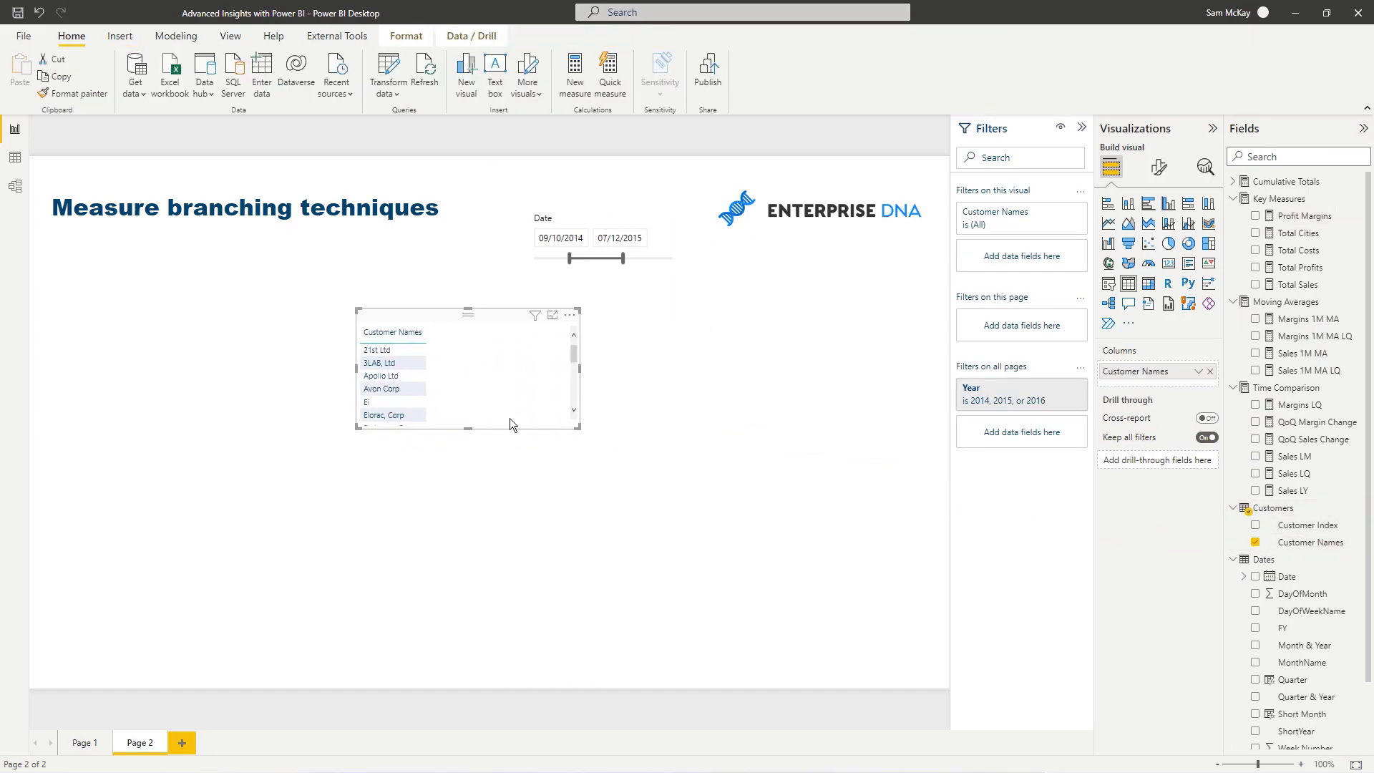
drag(510, 427, 509, 591)
drag(469, 320, 322, 303)
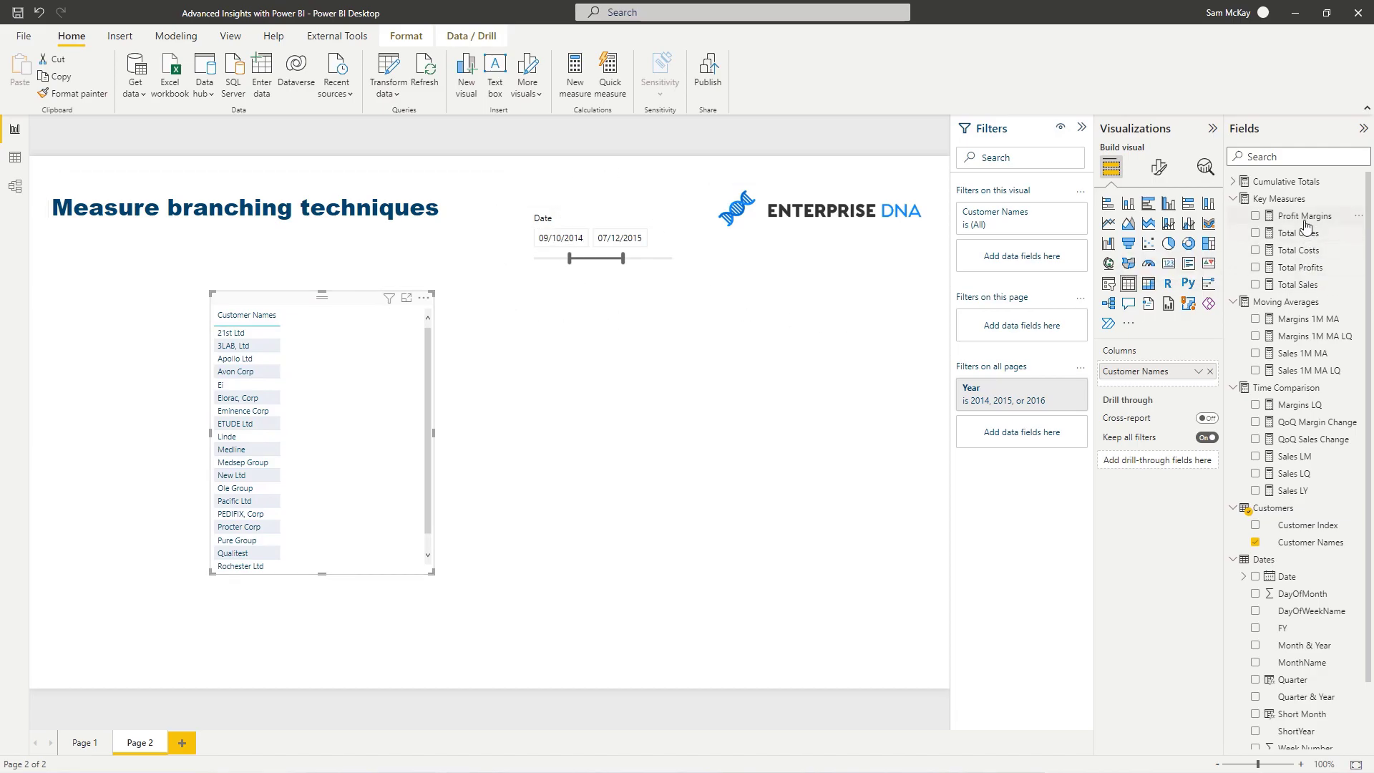
drag(1305, 216, 350, 393)
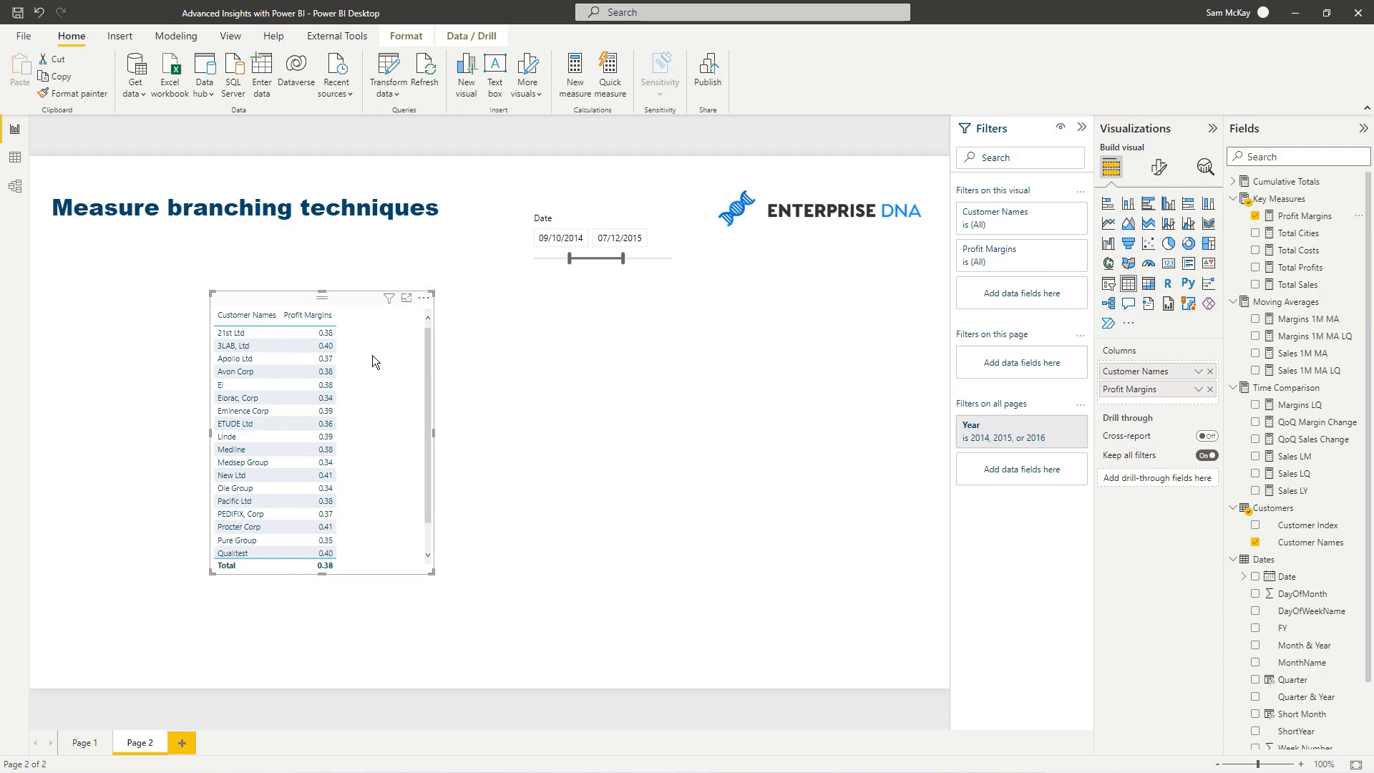
click(1305, 215)
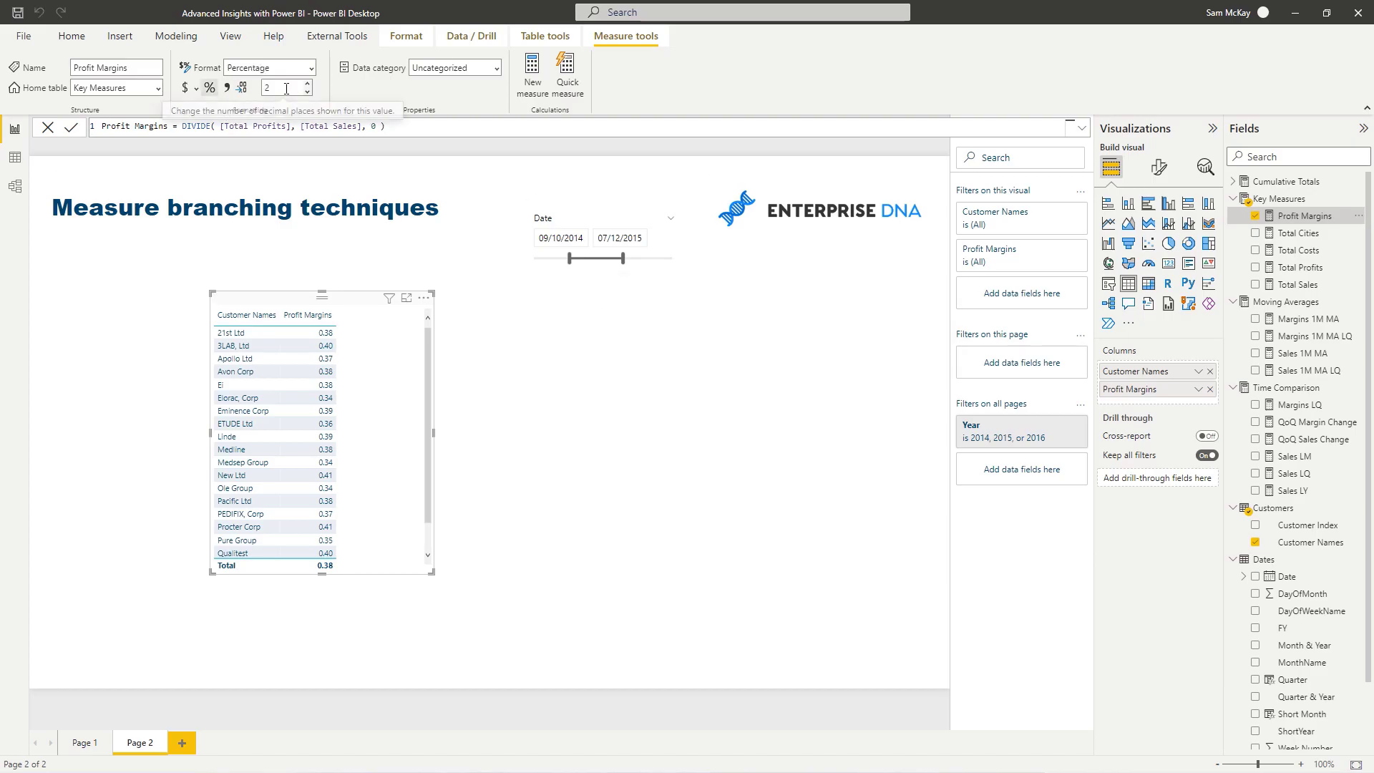
scroll(286, 88, down, 1)
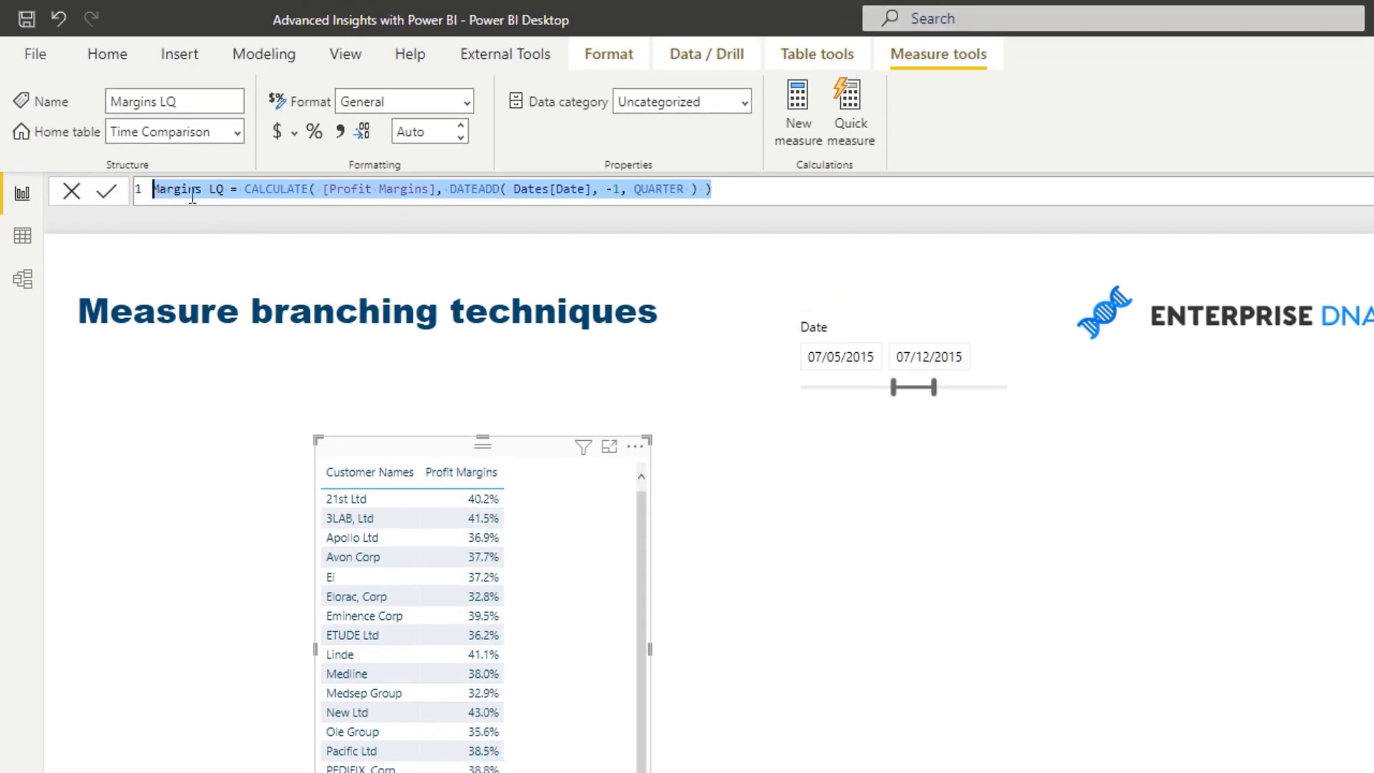
- Review the Margins LQ CALCULATE/DATEADD formula, then add it to the table as a one-decimal percentage
click(243, 191)
drag(245, 190, 309, 193)
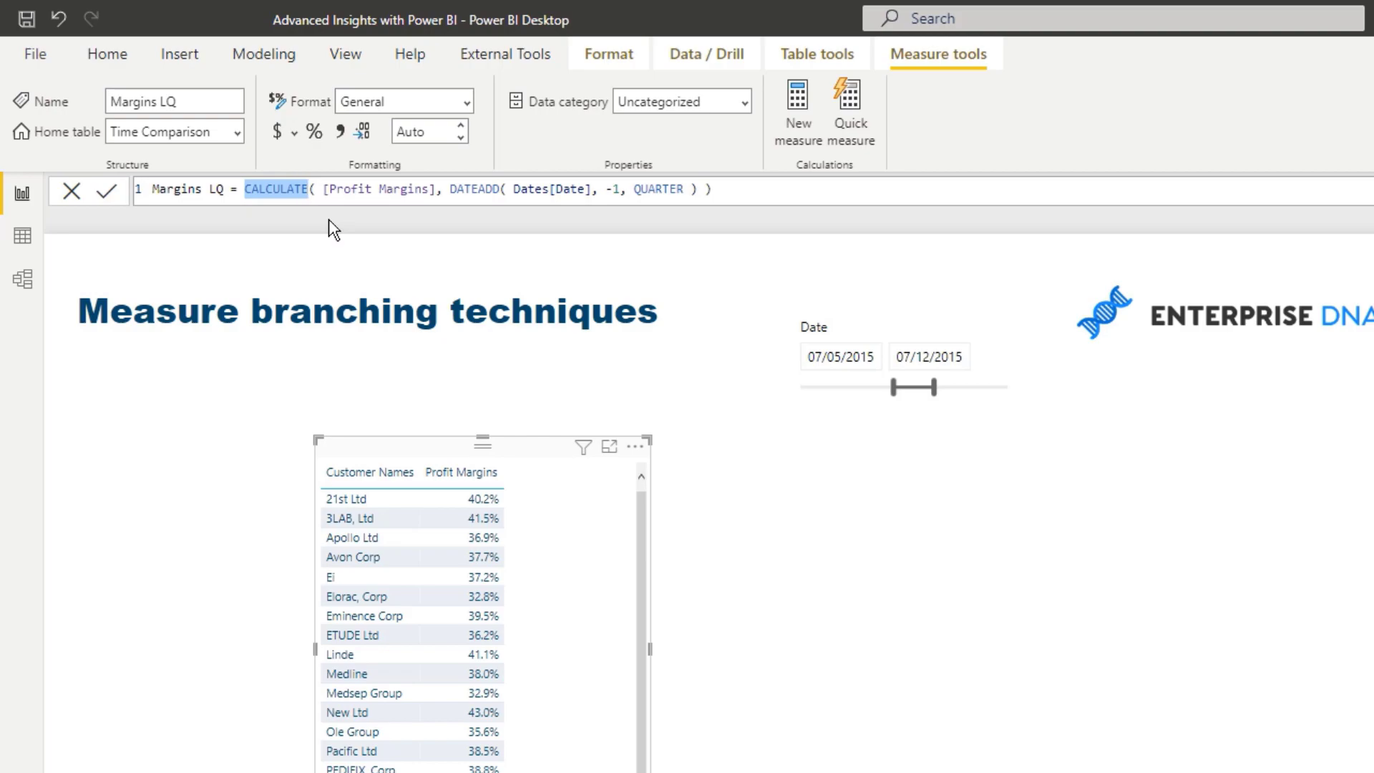
drag(449, 190, 499, 191)
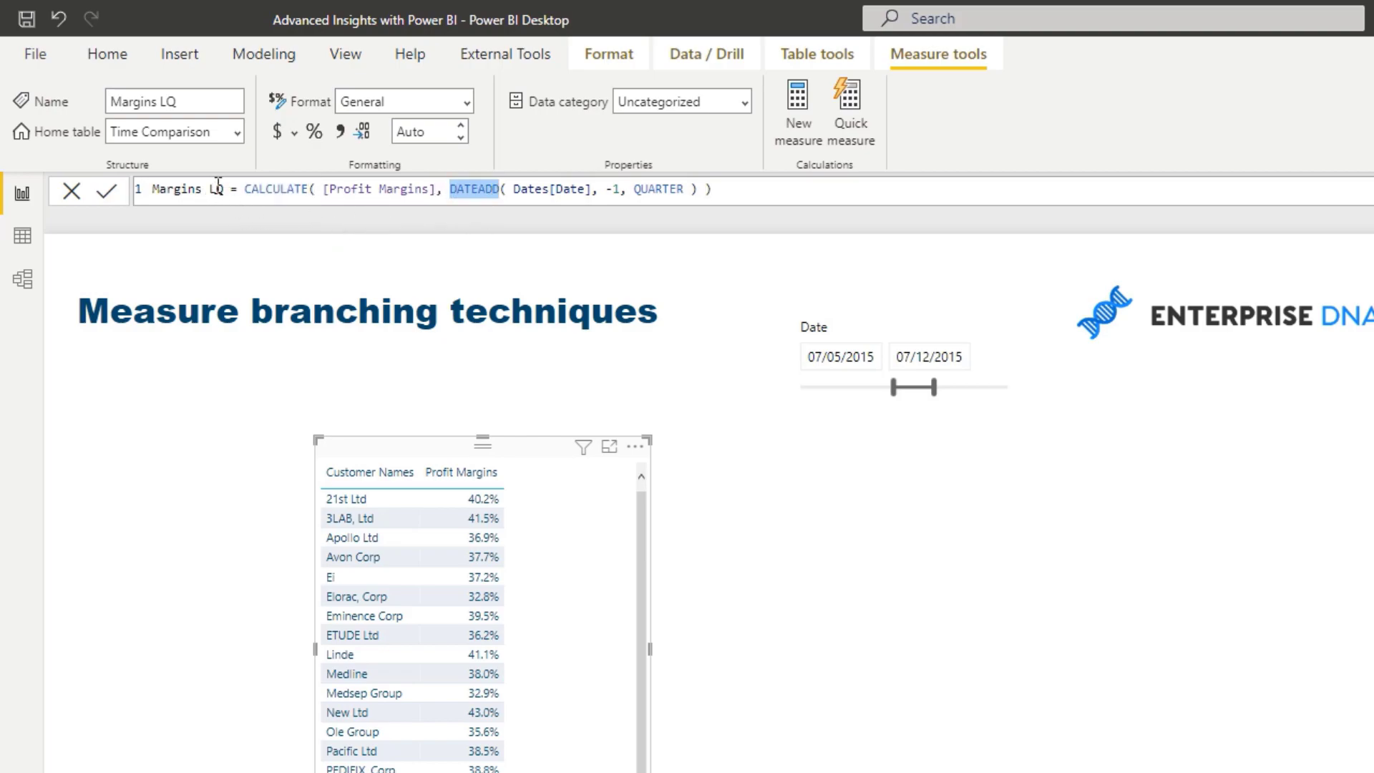
drag(231, 189, 151, 189)
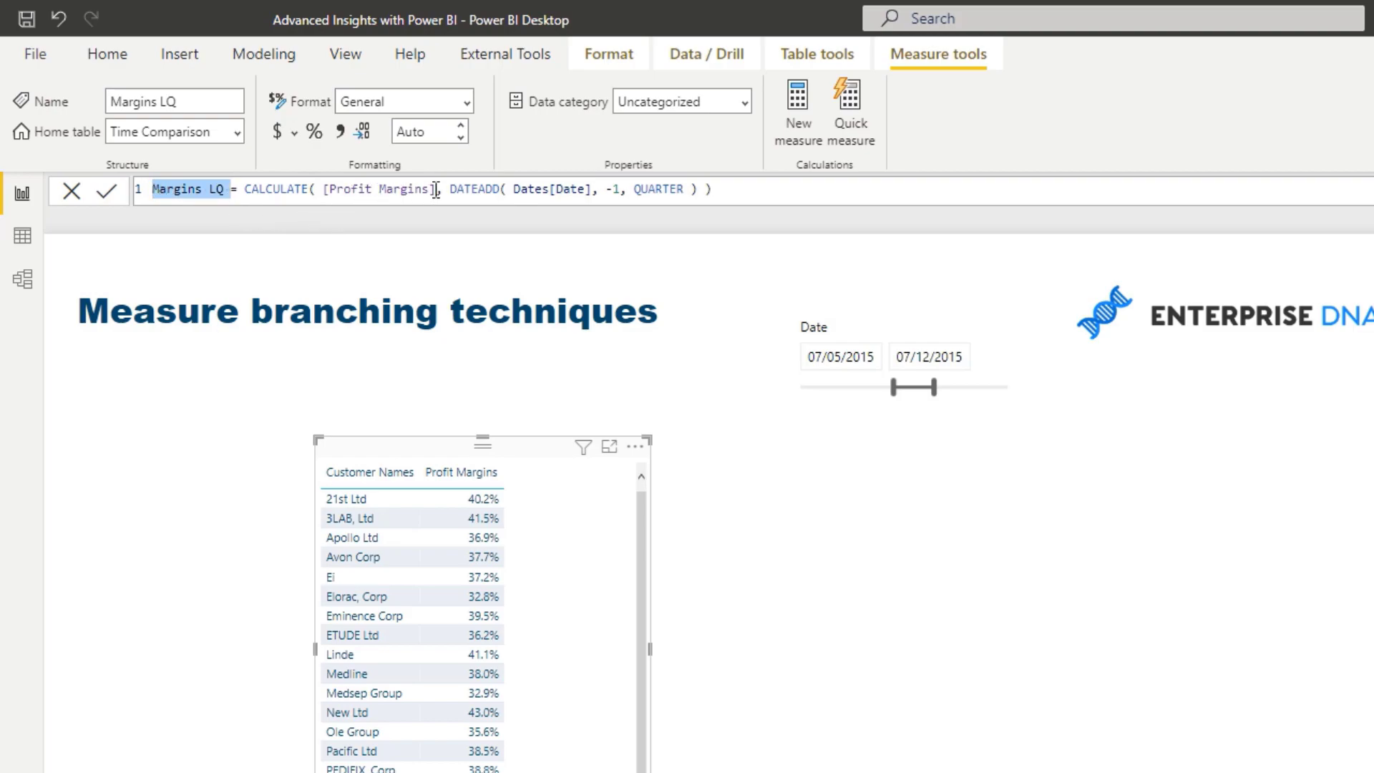
drag(436, 189, 322, 189)
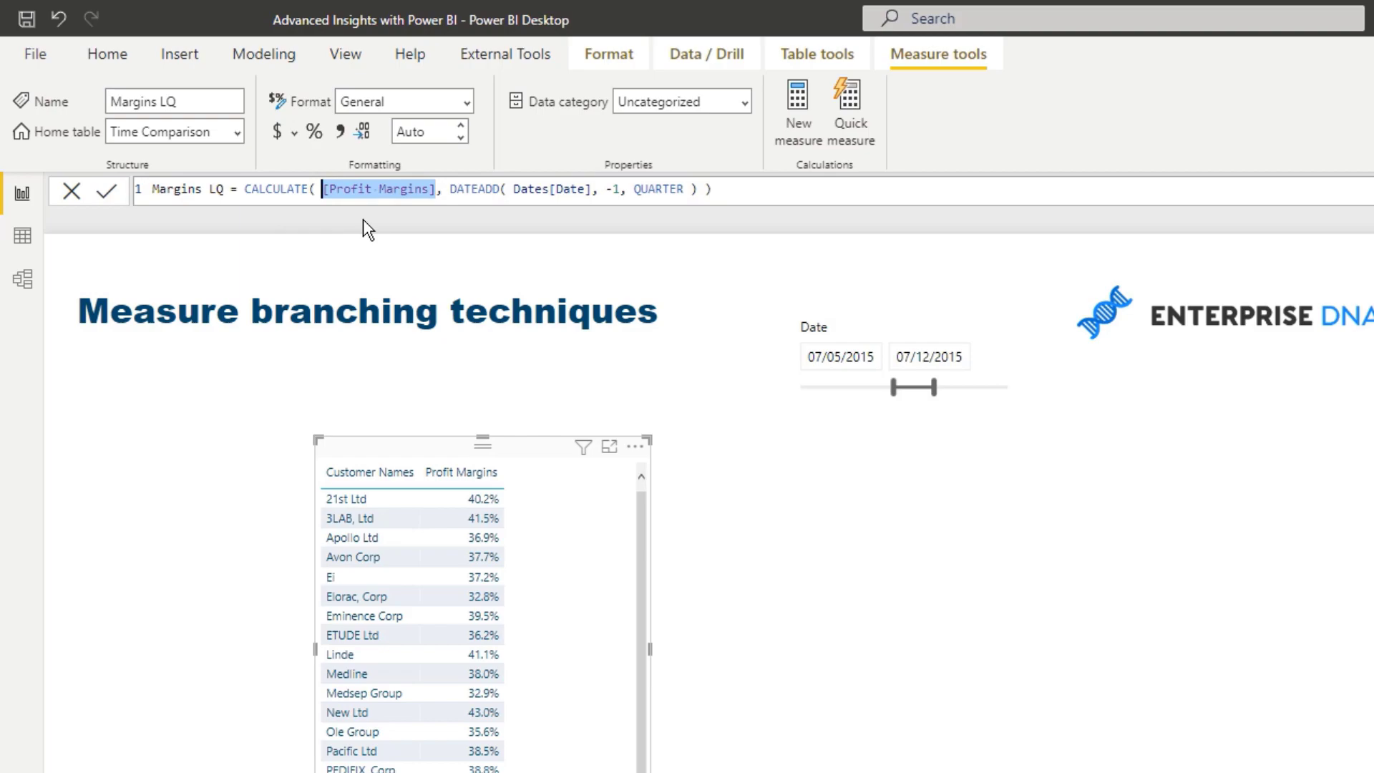
click(758, 199)
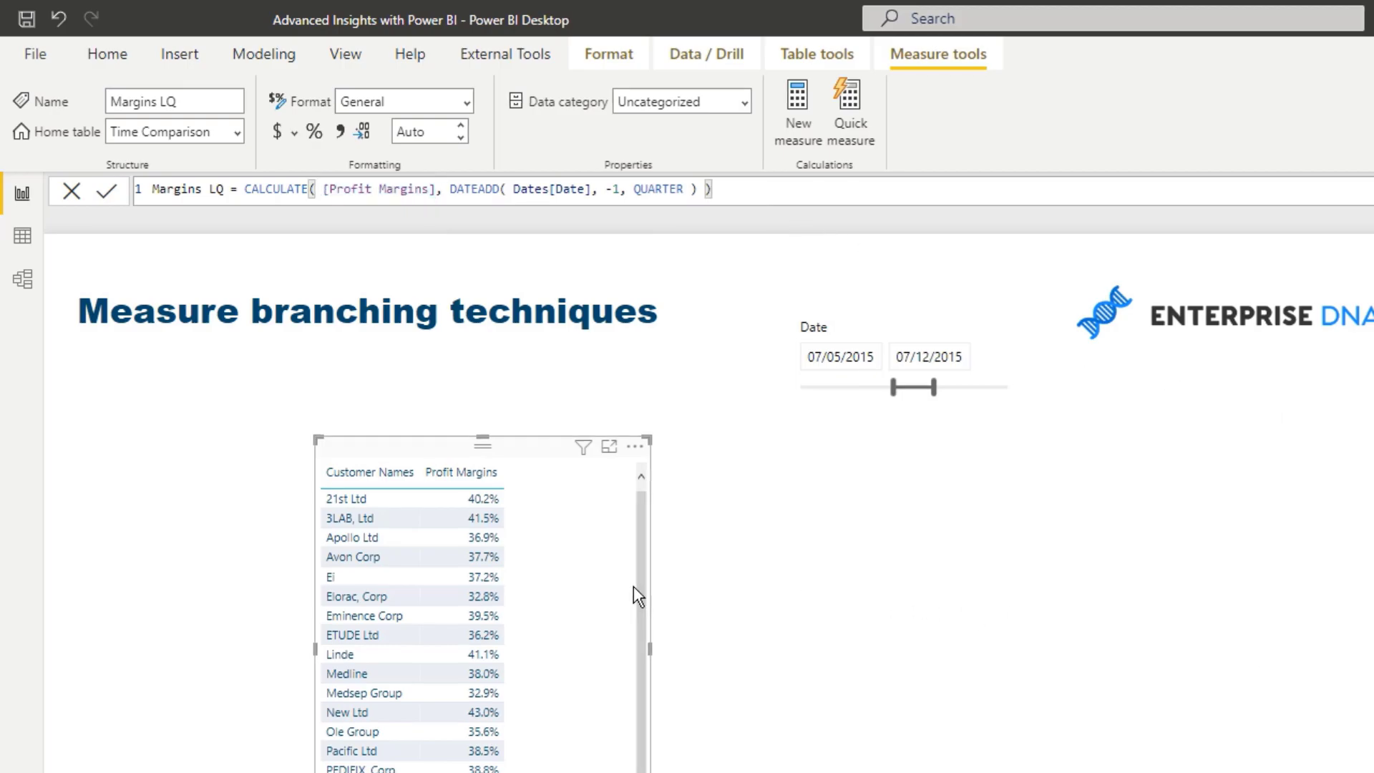
drag(1300, 405, 406, 402)
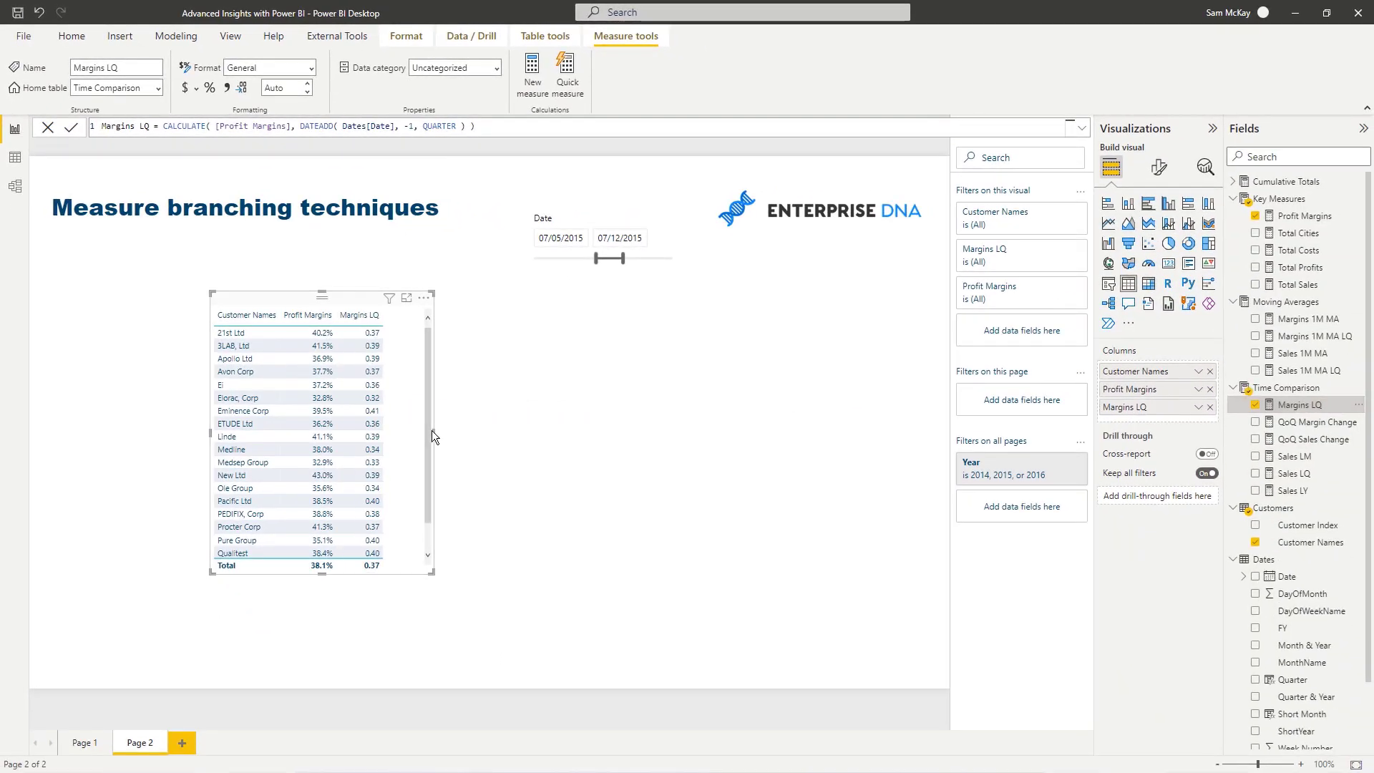
click(210, 88)
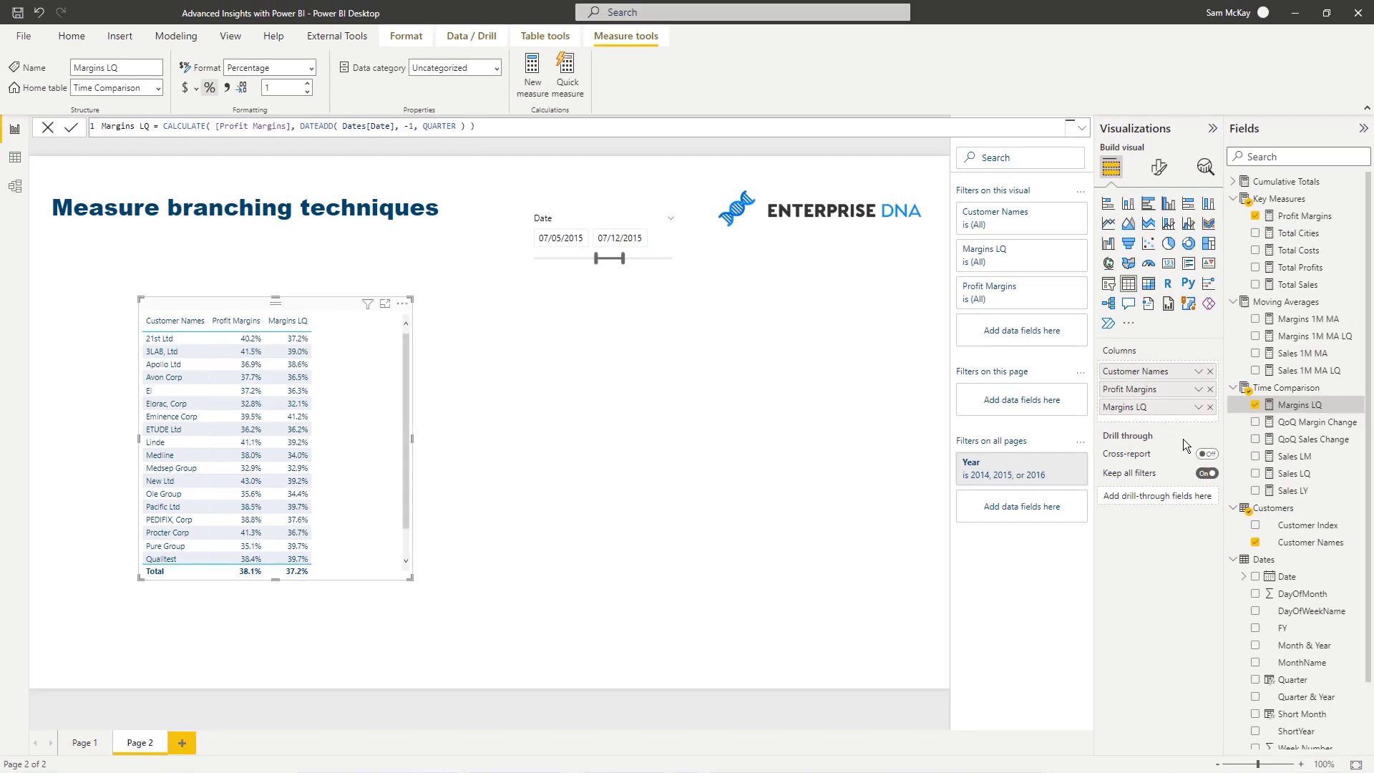
- Review the QoQ Margin Change formula, which subtracts Margins LQ from [Profit Margins]
click(1302, 422)
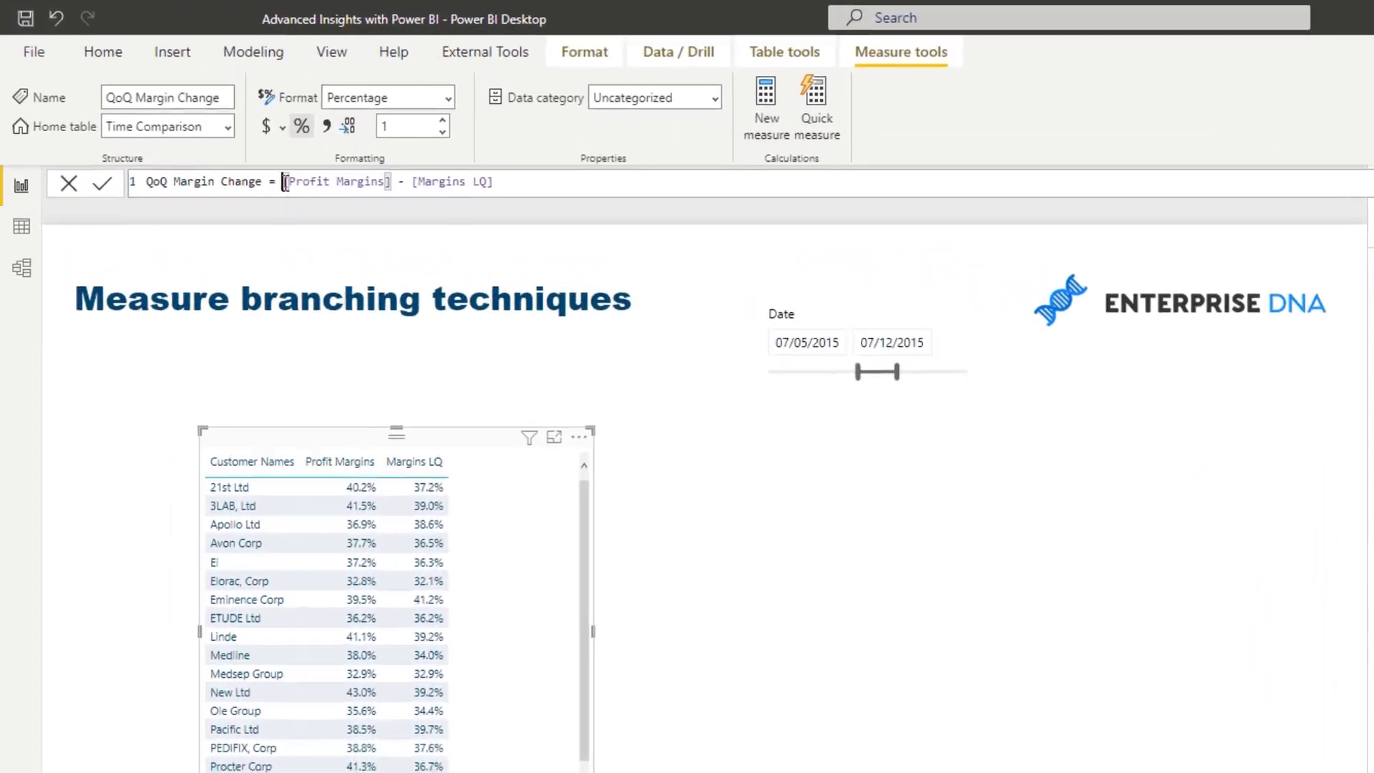
drag(208, 134, 401, 136)
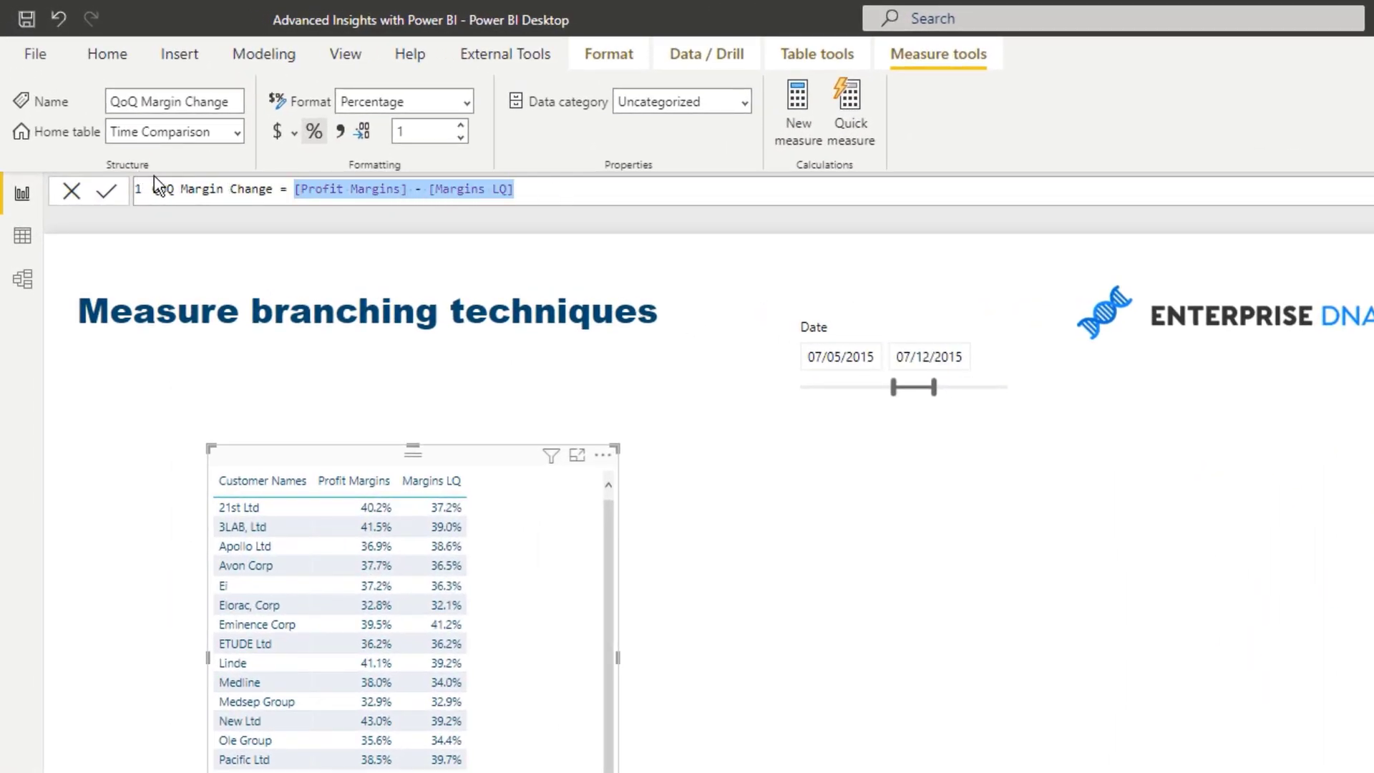
click(281, 189)
drag(296, 191, 408, 191)
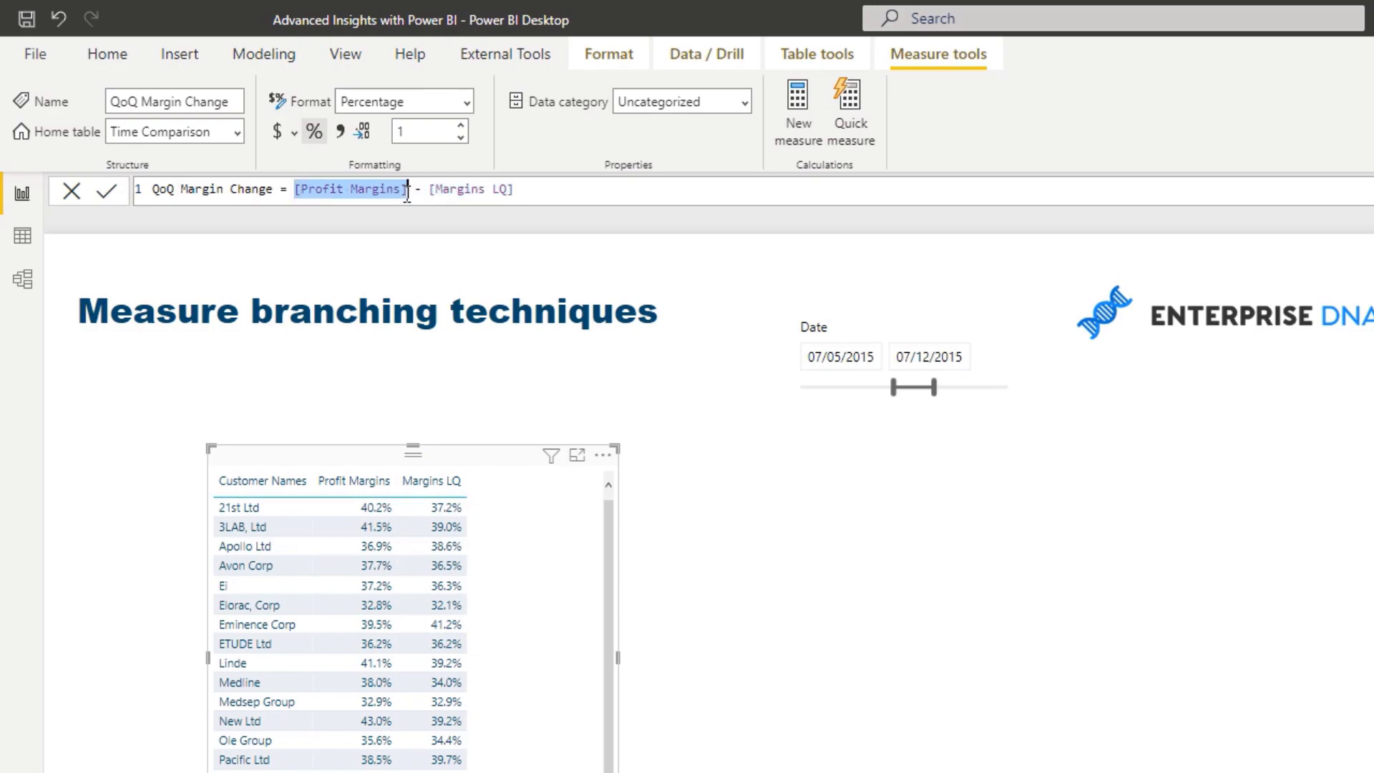
click(518, 192)
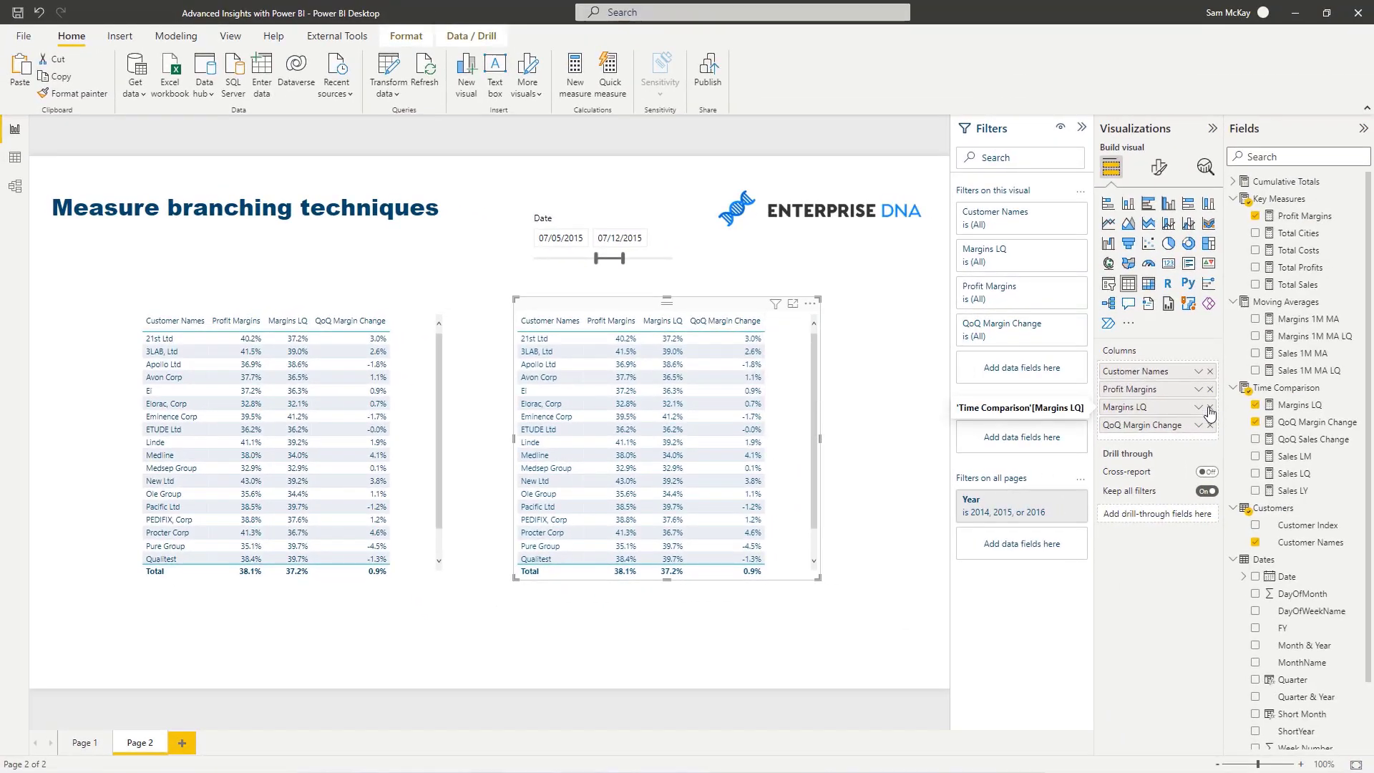
- Remove the margin columns from the copied table and convert it to a QoQ Margin Change bar chart
click(1209, 389)
click(1209, 389)
click(1108, 204)
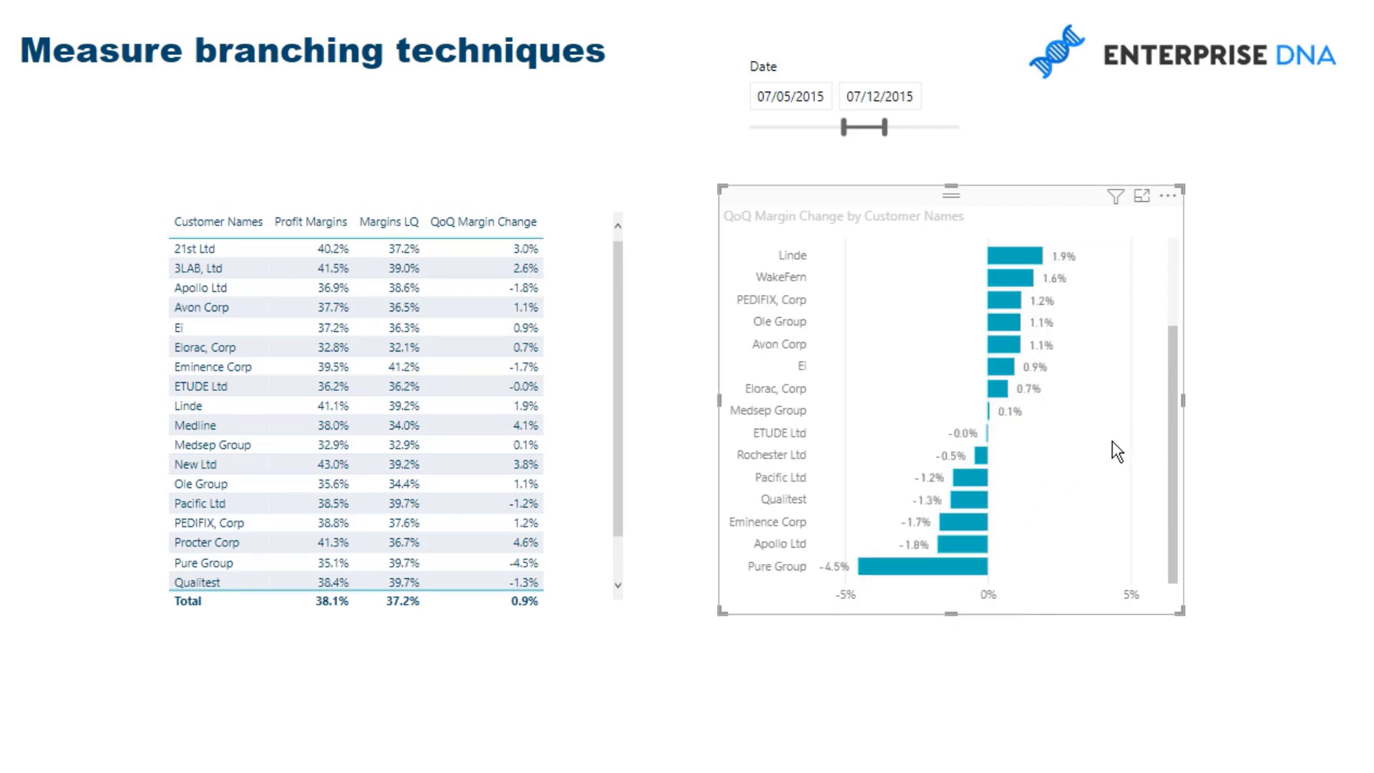
mouse_move(875, 570)
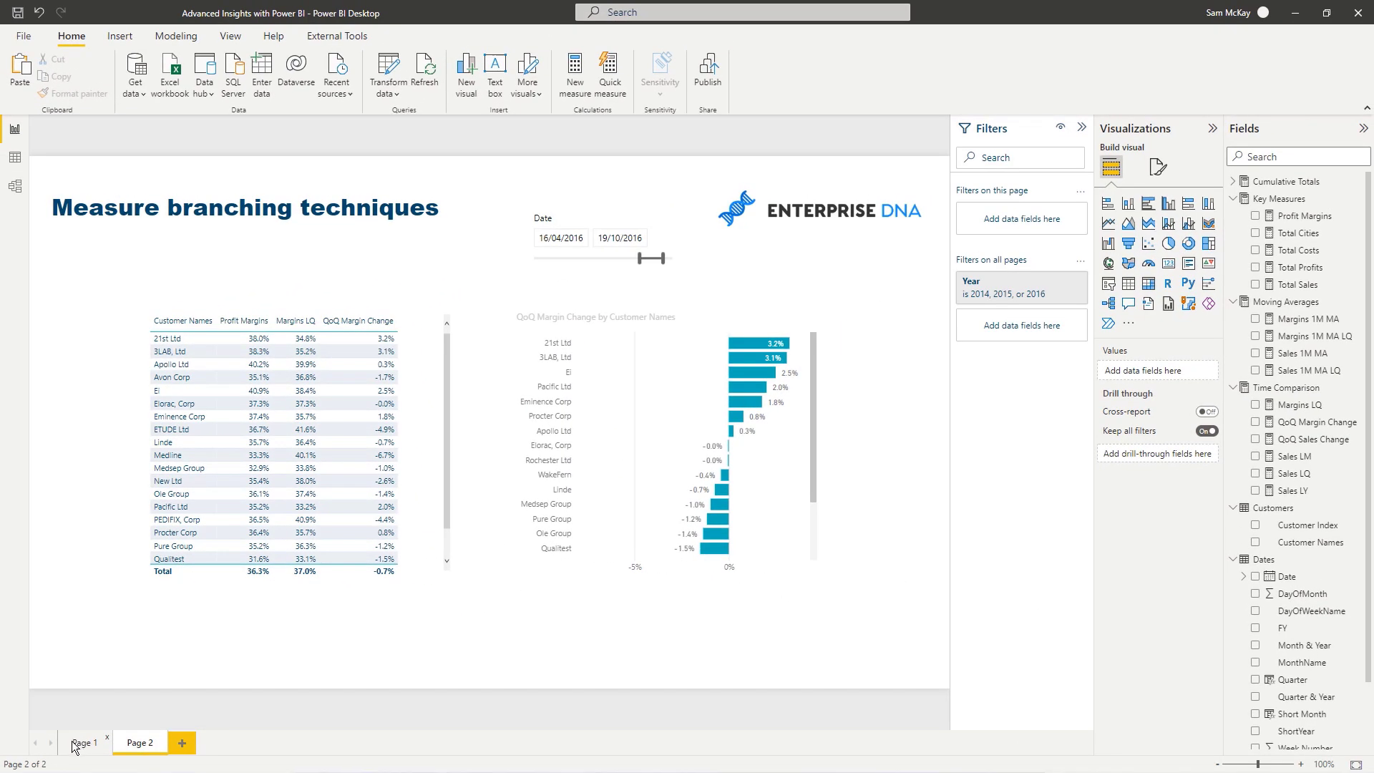
- On the Product Sales Insights page, move the date range start to 12/11/2015
click(83, 743)
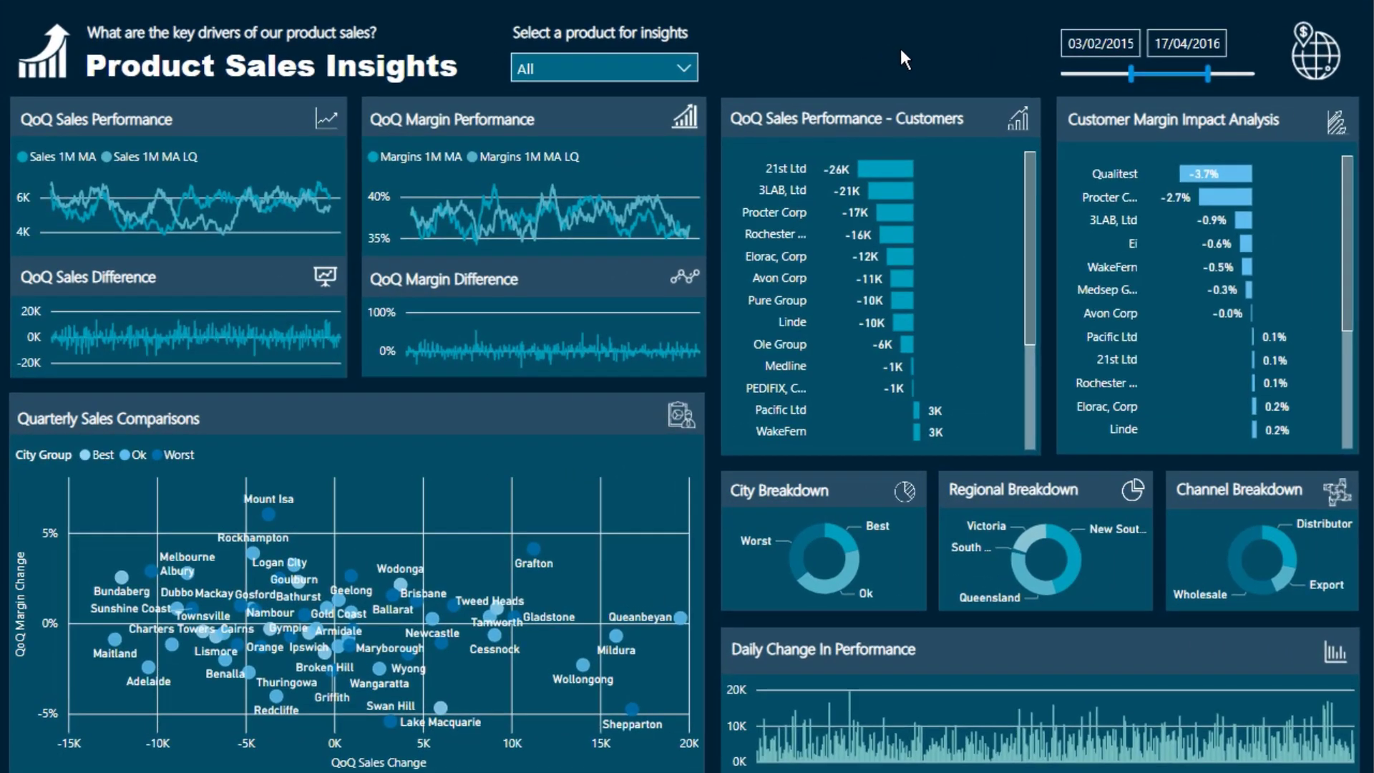
drag(974, 134, 1008, 137)
drag(1172, 74, 1181, 74)
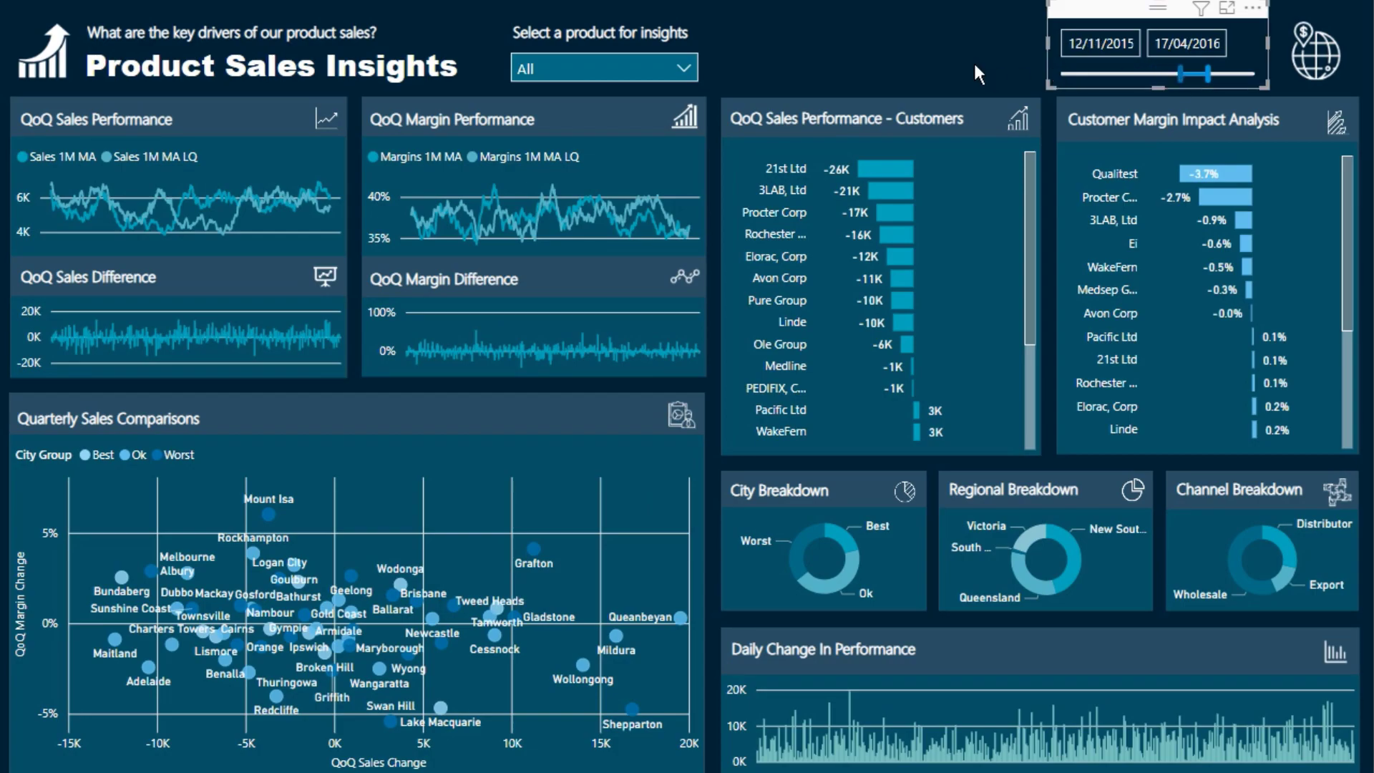
- Test the product slicer with Sunglasses, then reset it to include all products
click(677, 69)
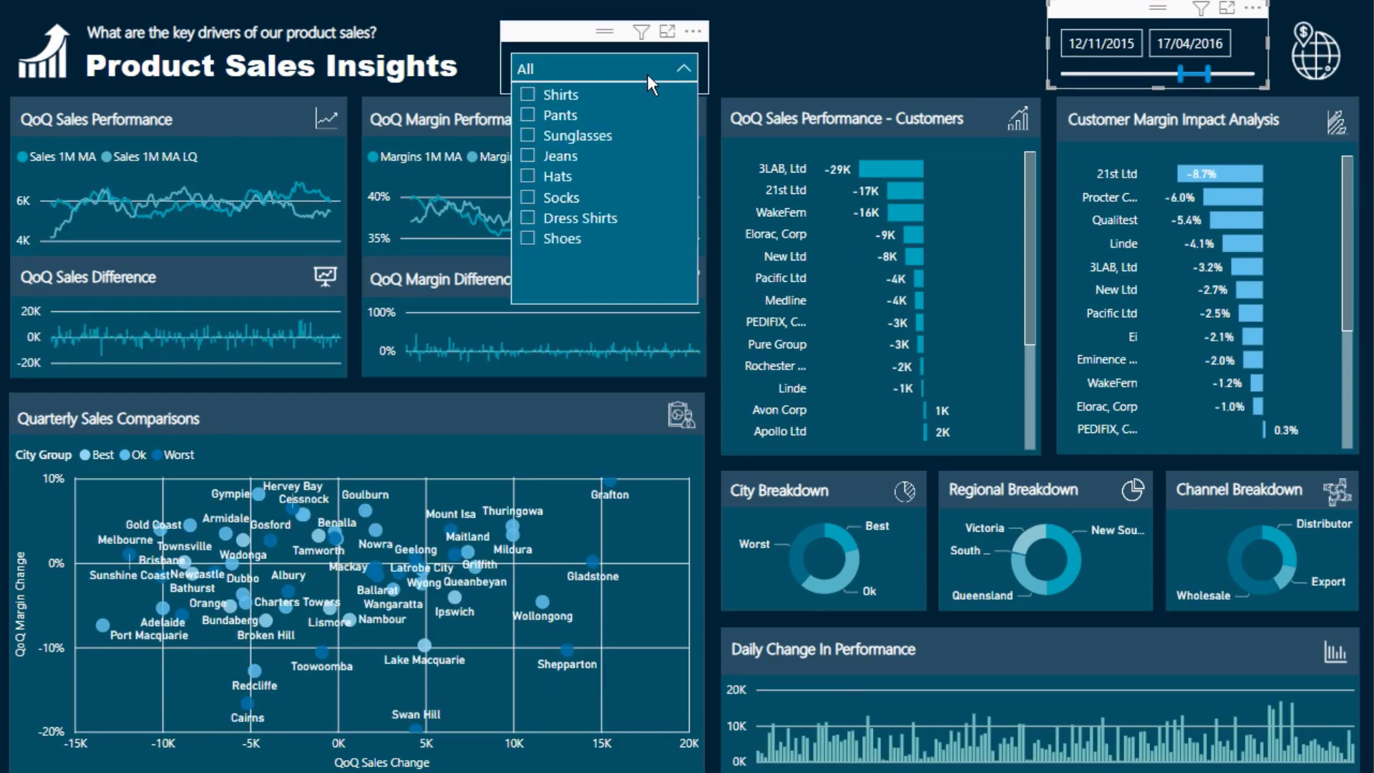
click(528, 135)
click(750, 58)
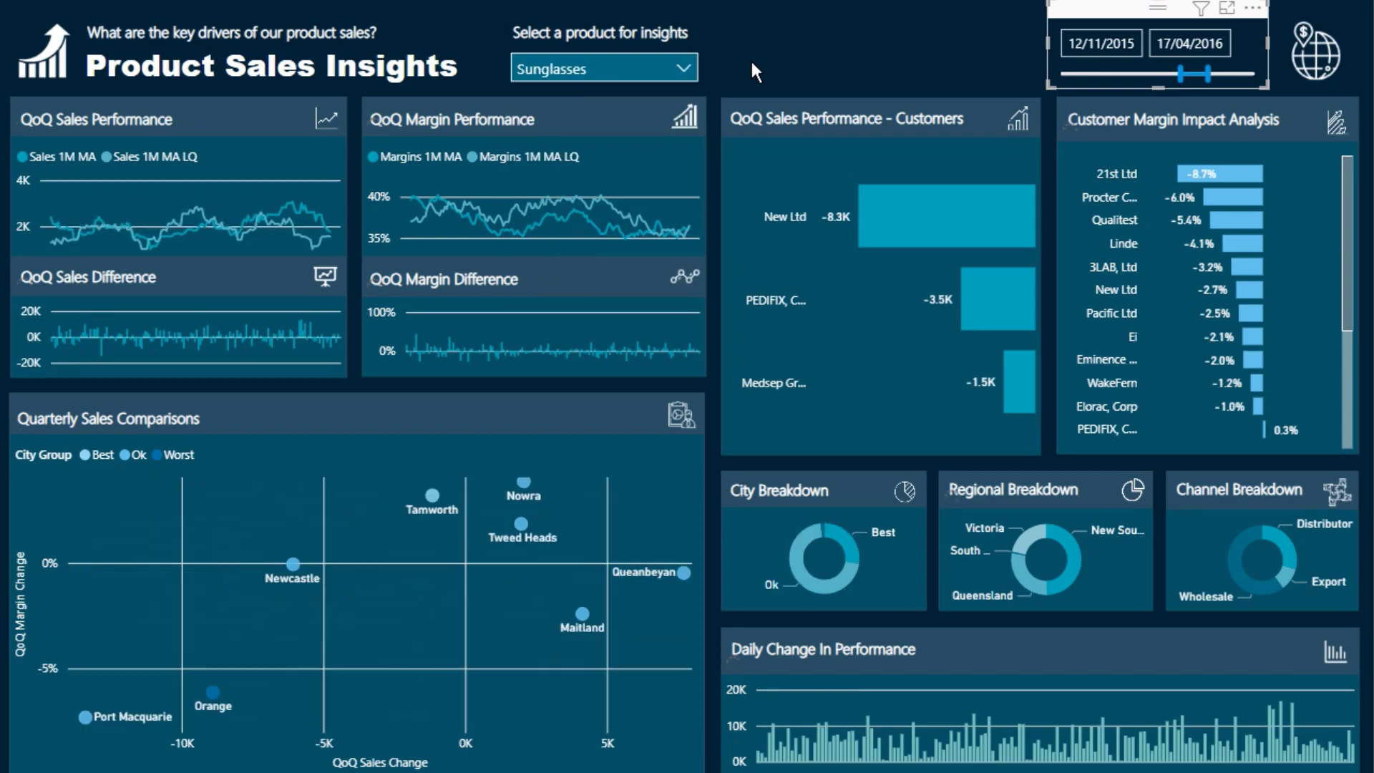
click(617, 76)
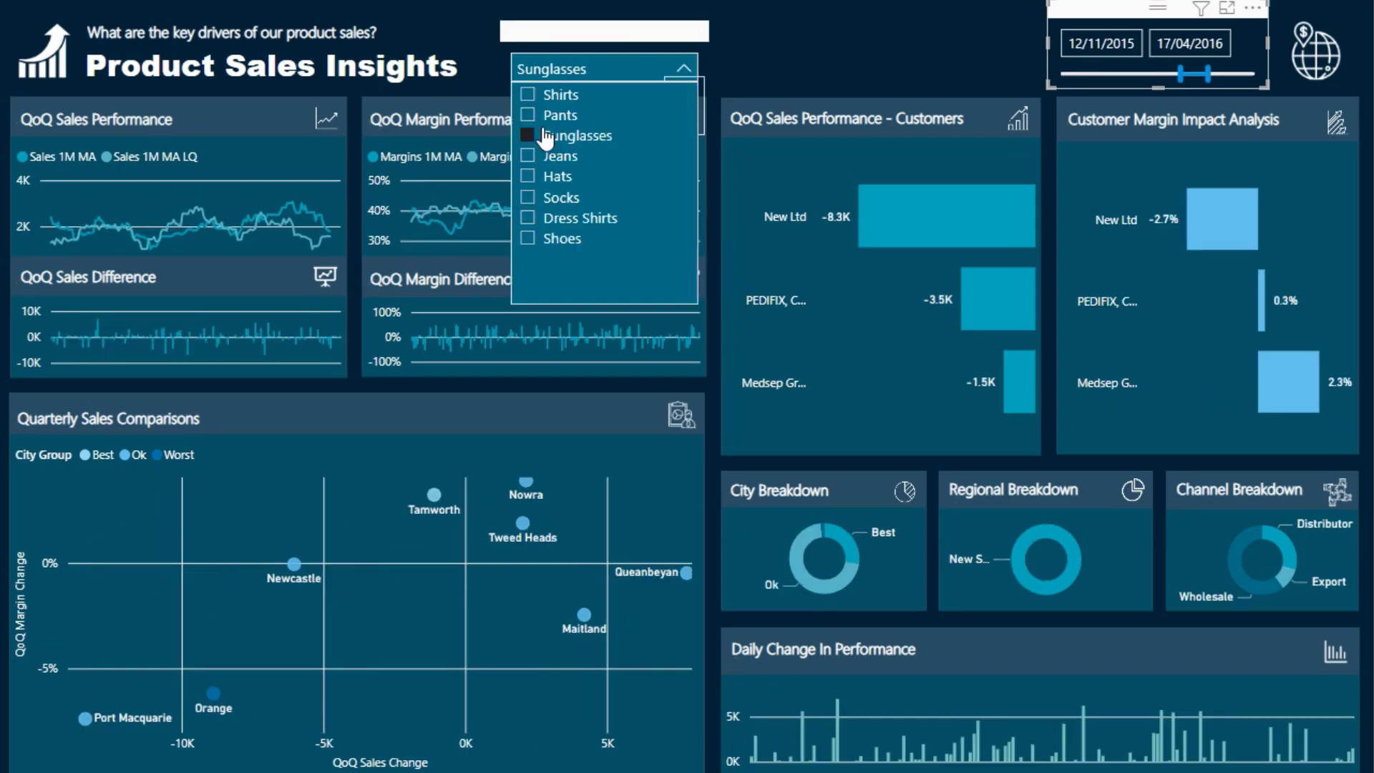
click(544, 136)
click(752, 61)
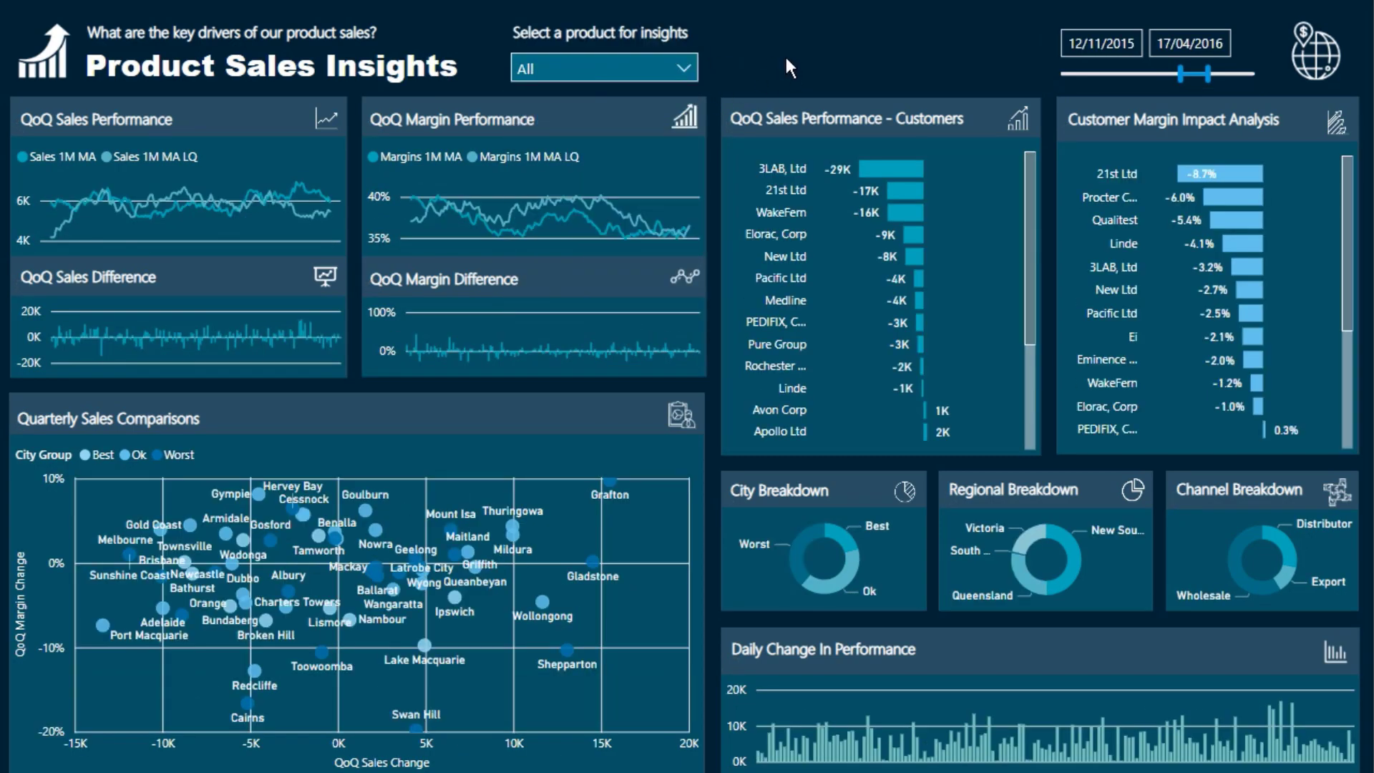